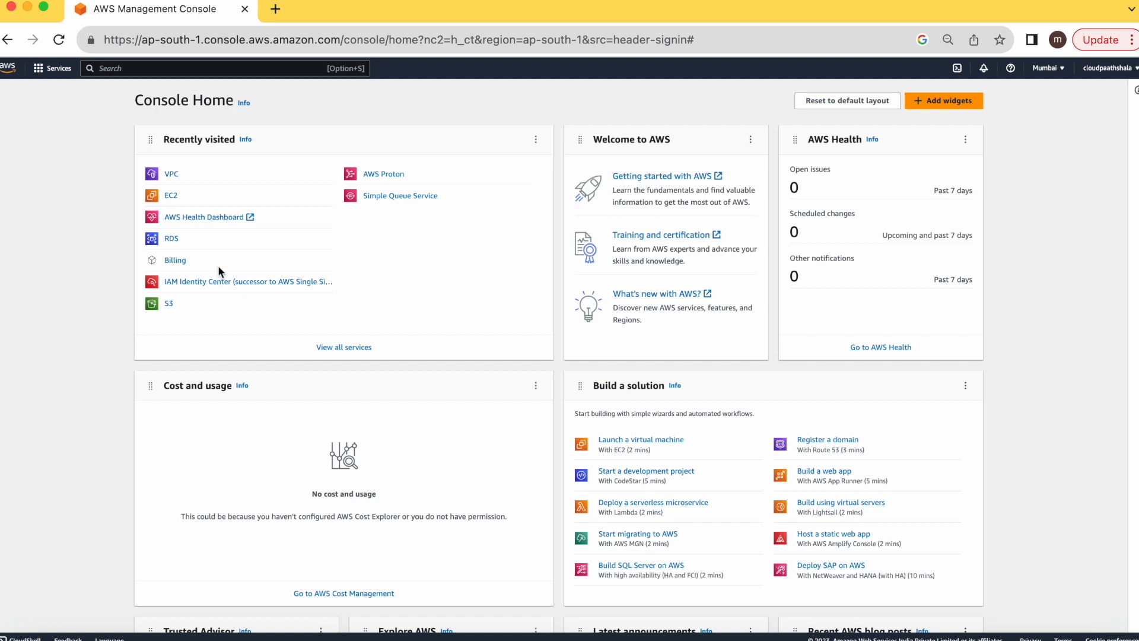
# Step: Begin a new EC2 instance with the Windows image and the t2.medium instance type
pyautogui.click(170, 195)
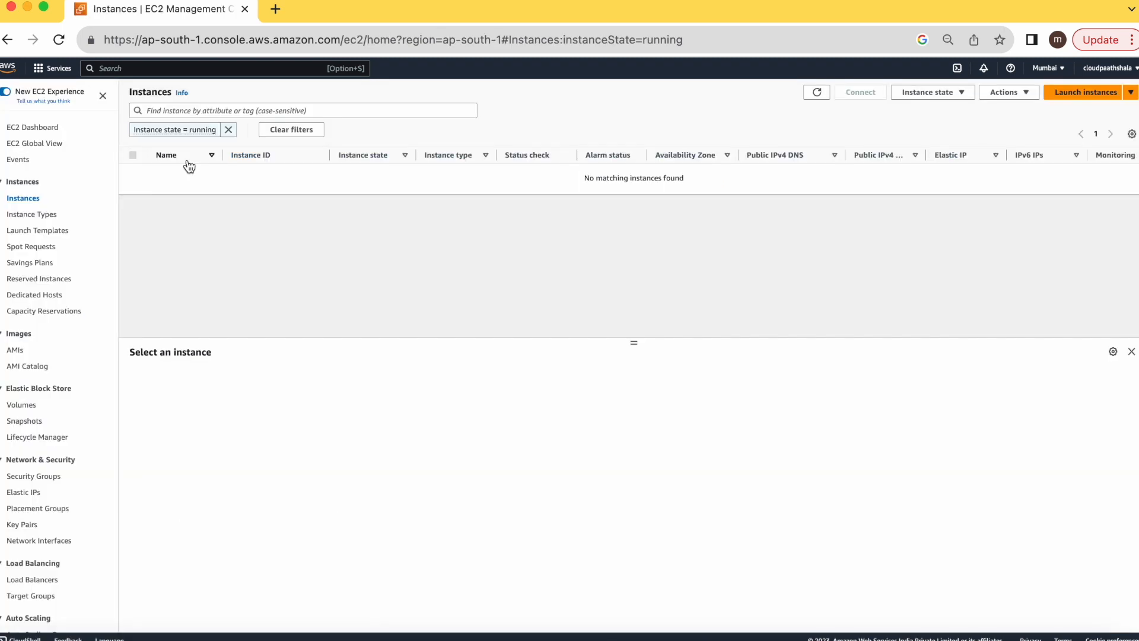
pyautogui.click(1089, 100)
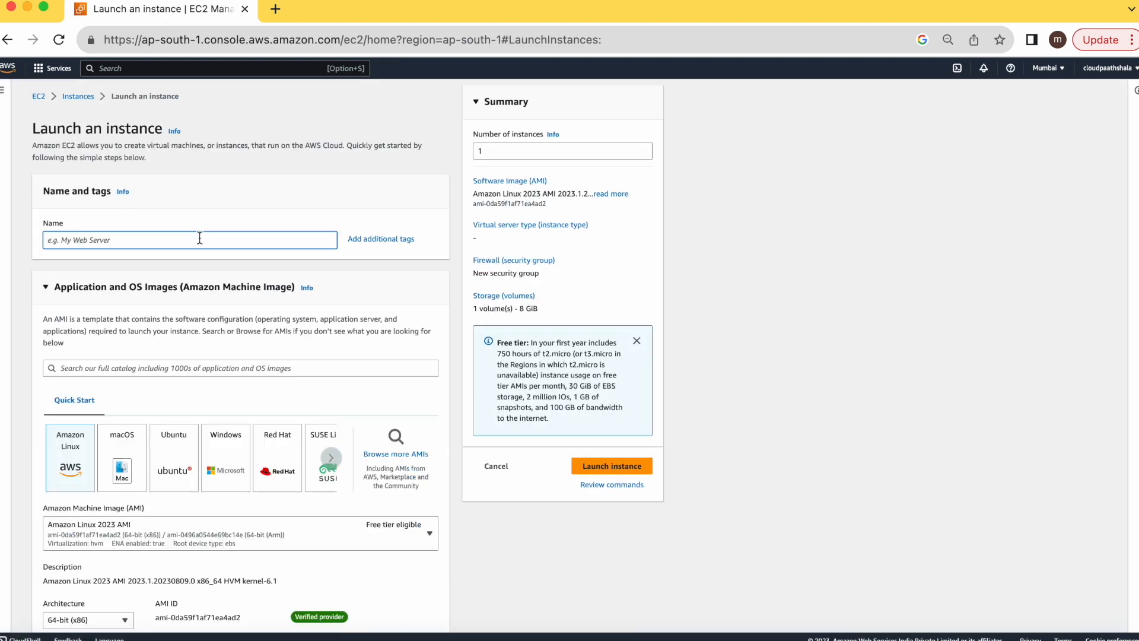
pyautogui.write('windows1')
pyautogui.scroll(-5, 240, 356)
pyautogui.click(225, 142)
pyautogui.scroll(-3, 294, 441)
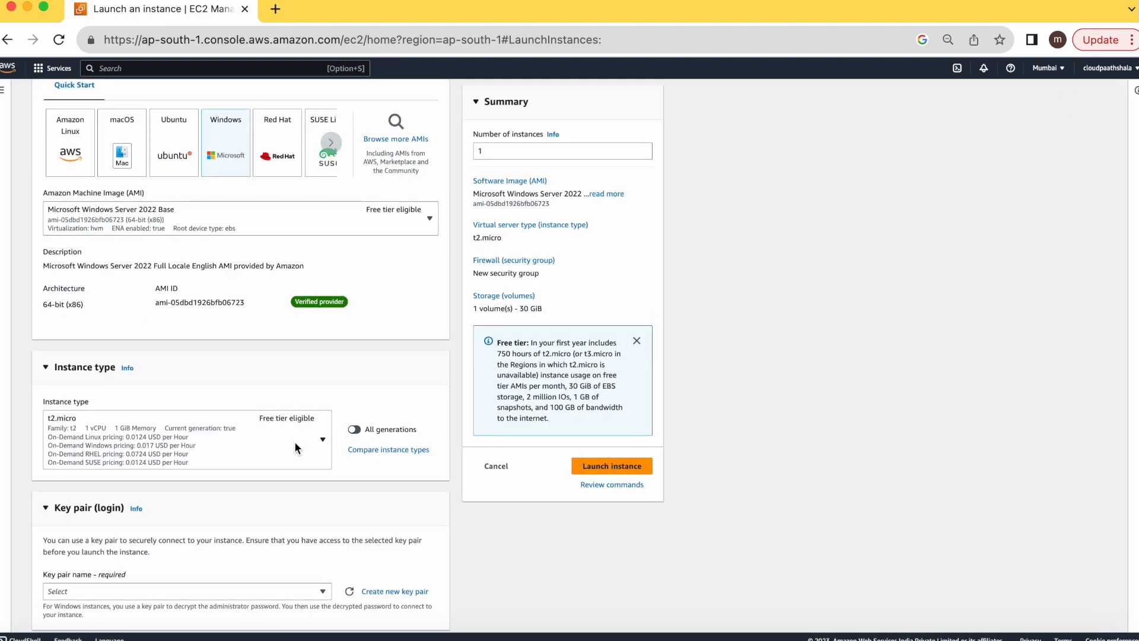
pyautogui.click(295, 441)
pyautogui.click(186, 307)
pyautogui.scroll(-5, 319, 468)
# Step: Use the webserver key pair and the existing default security group, then launch webtest1
pyautogui.click(311, 154)
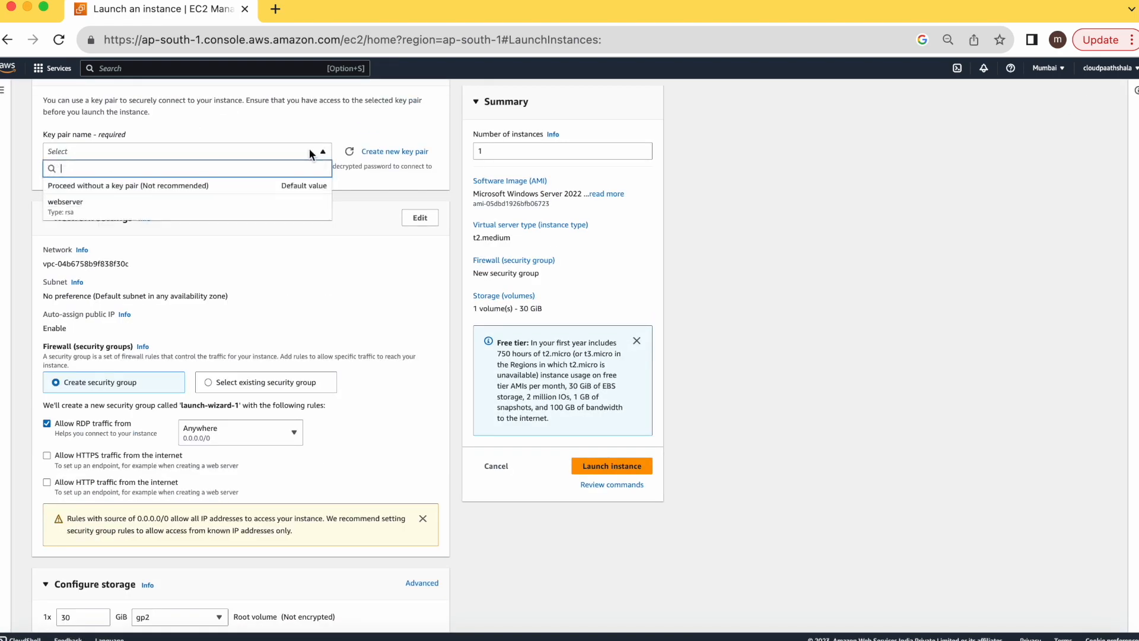
pyautogui.click(191, 203)
pyautogui.scroll(-3, 335, 336)
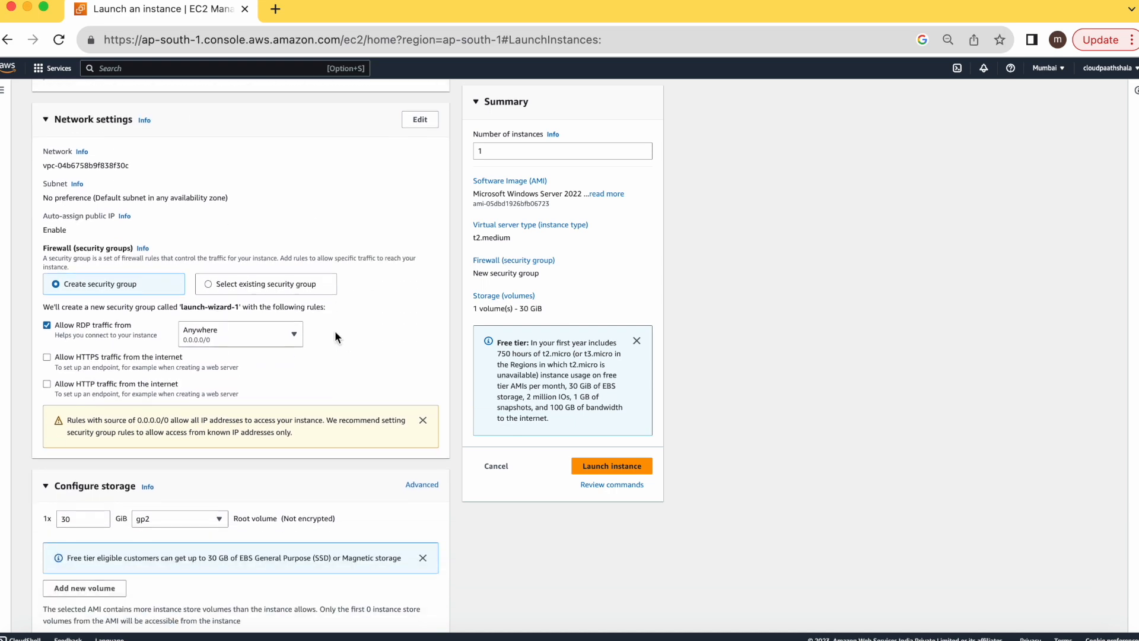
pyautogui.click(211, 286)
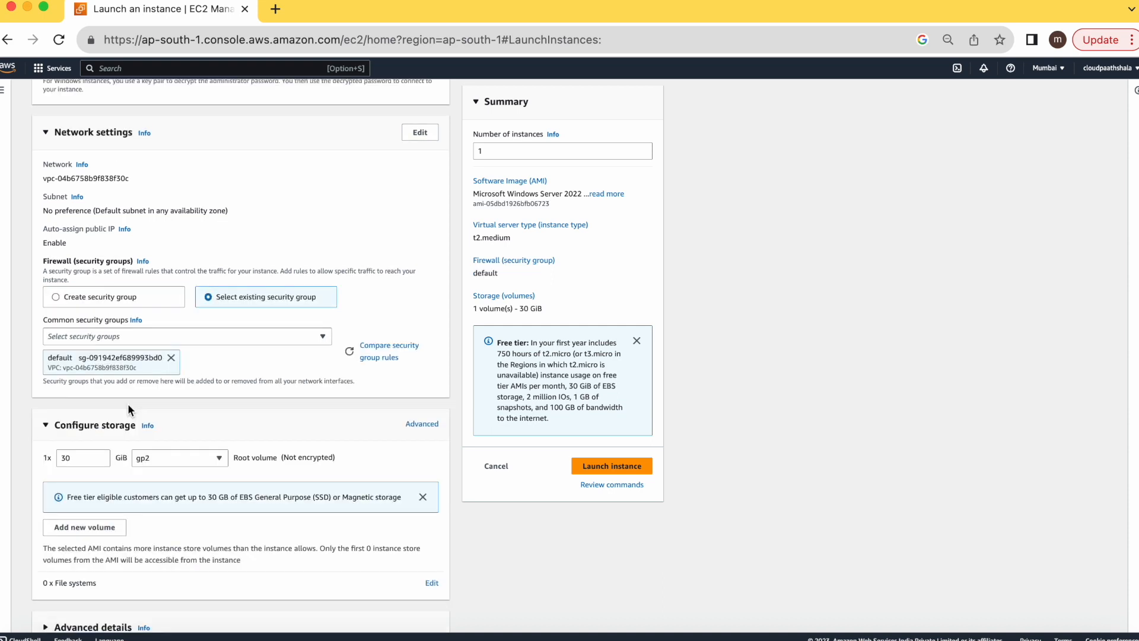
pyautogui.scroll(-1, 128, 409)
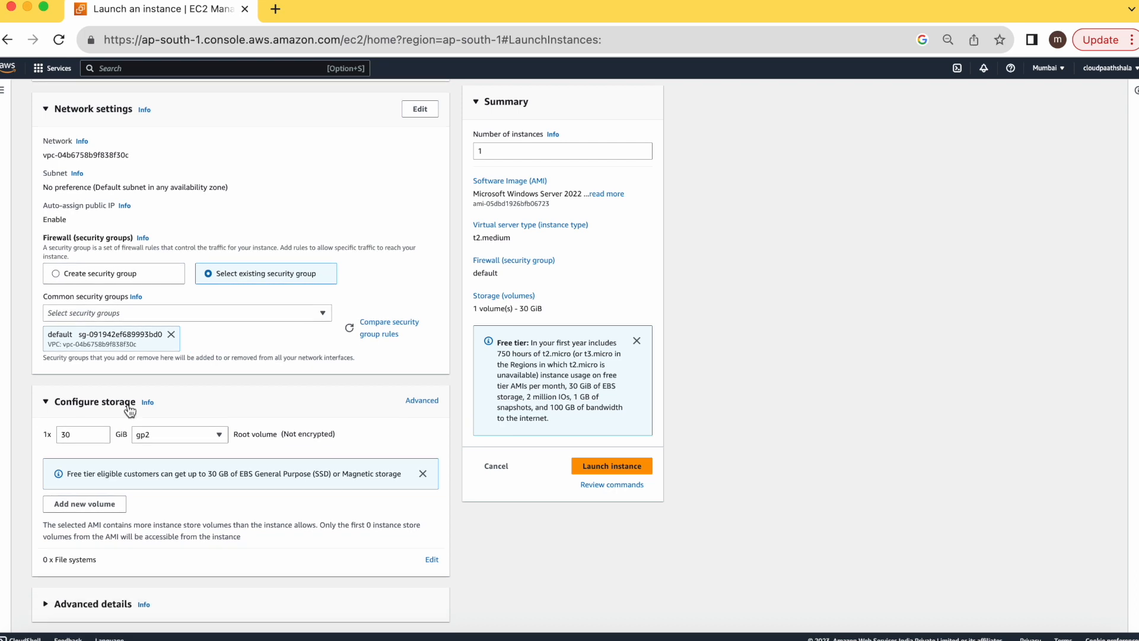
pyautogui.click(82, 610)
pyautogui.scroll(-2, 192, 571)
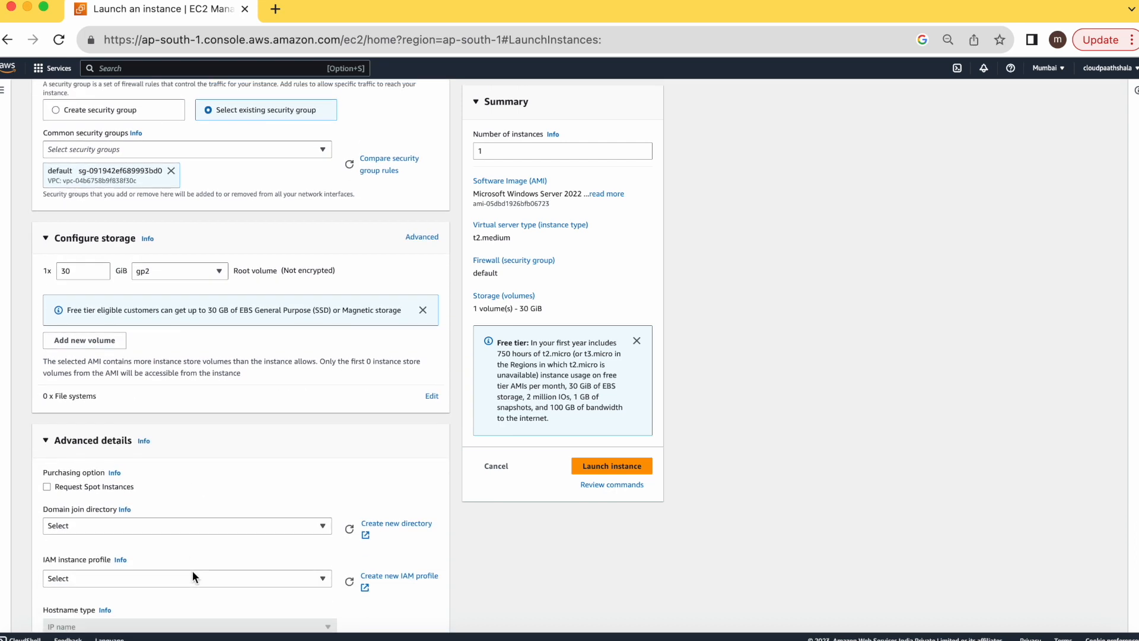
pyautogui.click(611, 467)
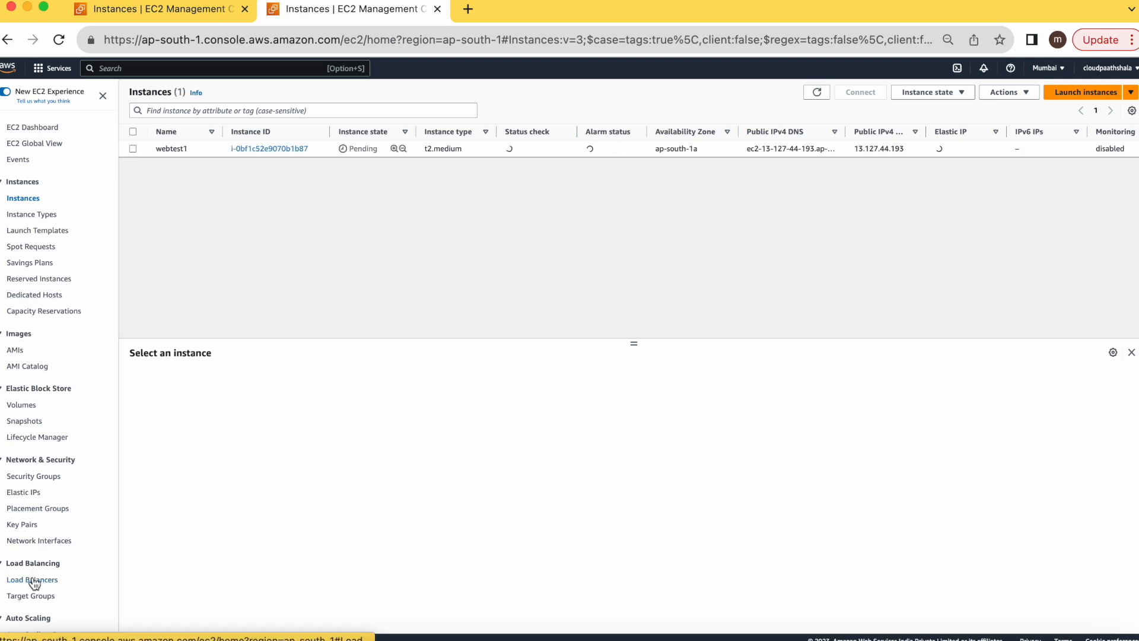
# Step: Go to Load Balancers and start creating a new load balancer
pyautogui.click(33, 579)
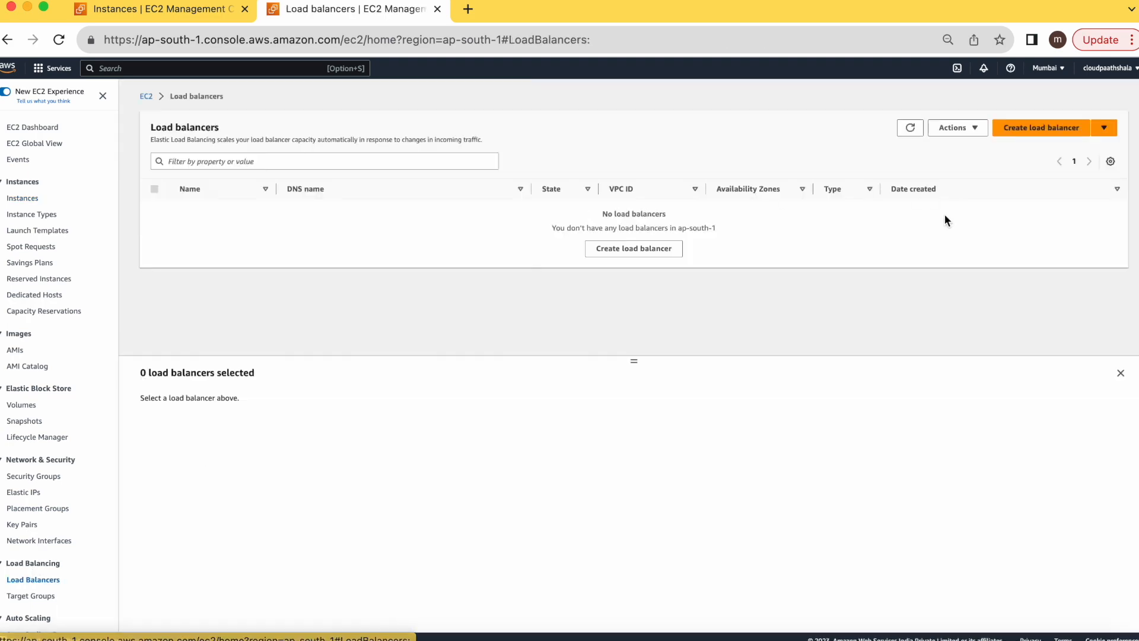
pyautogui.click(1041, 127)
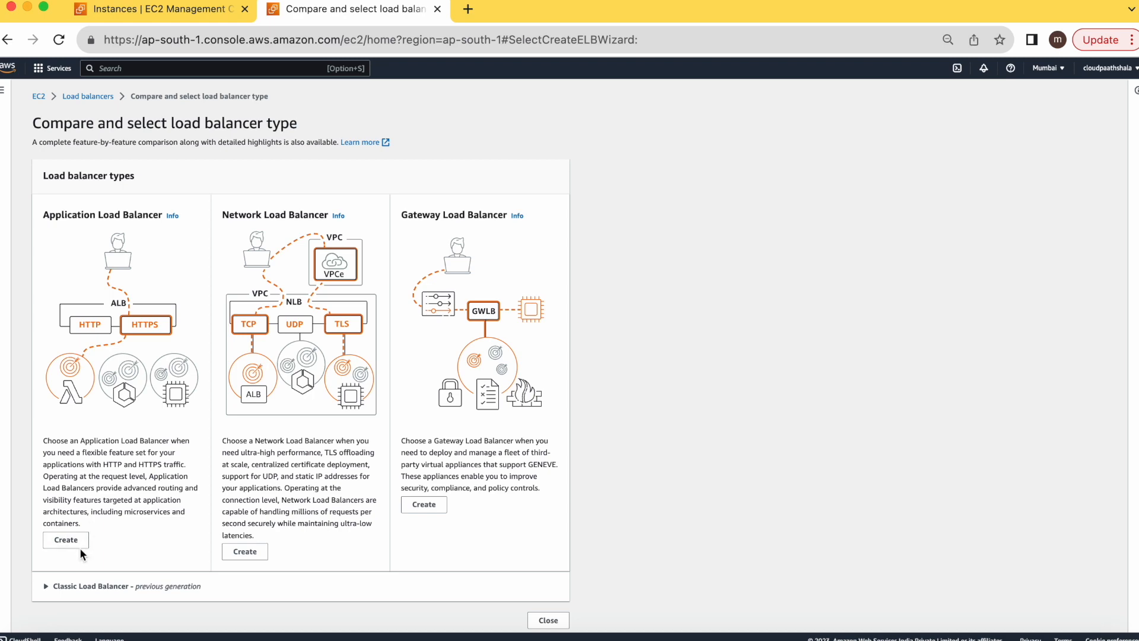
# Step: Create an Application Load Balancer named webtestlb in the default VPC
pyautogui.click(66, 540)
pyautogui.click(251, 300)
pyautogui.write('webtes')
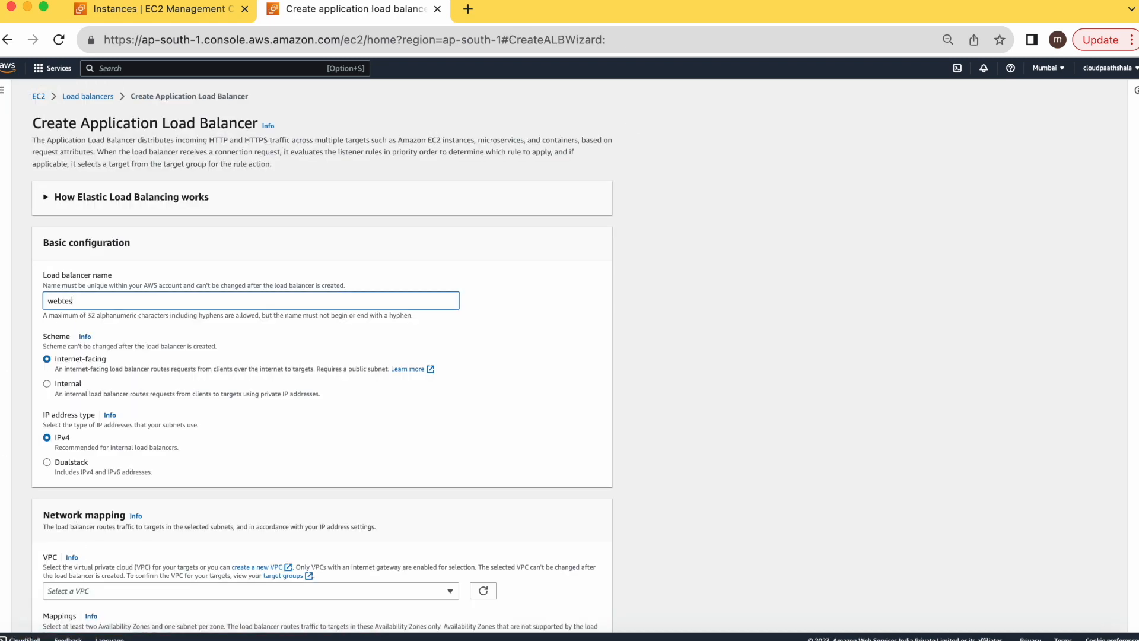
pyautogui.write('tlb')
pyautogui.scroll(-2, 376, 394)
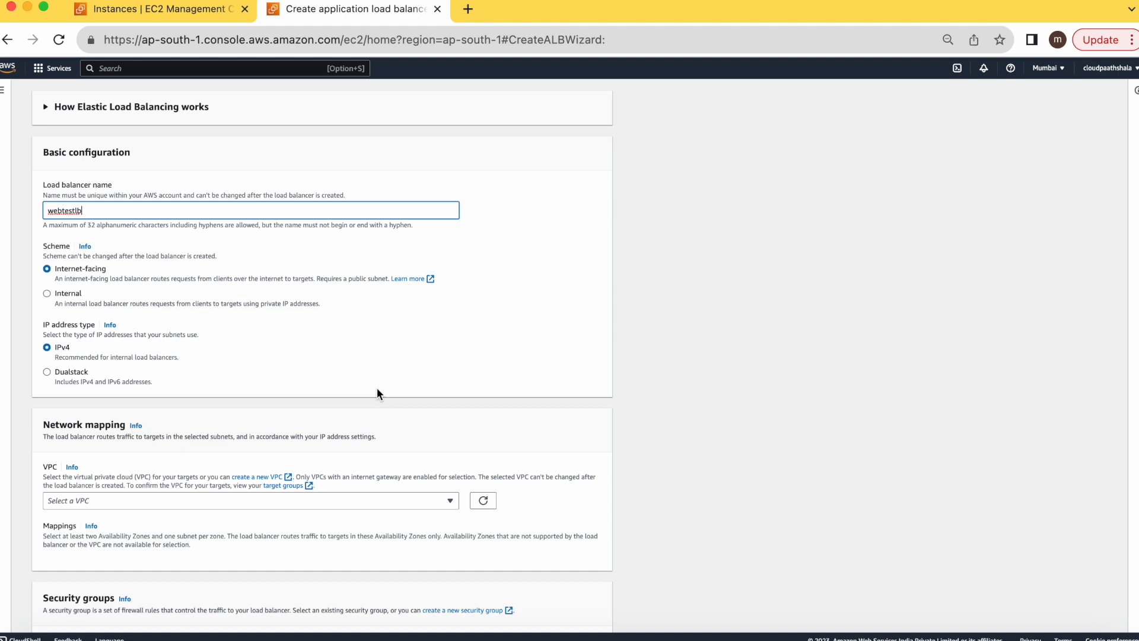
pyautogui.scroll(-3, 376, 393)
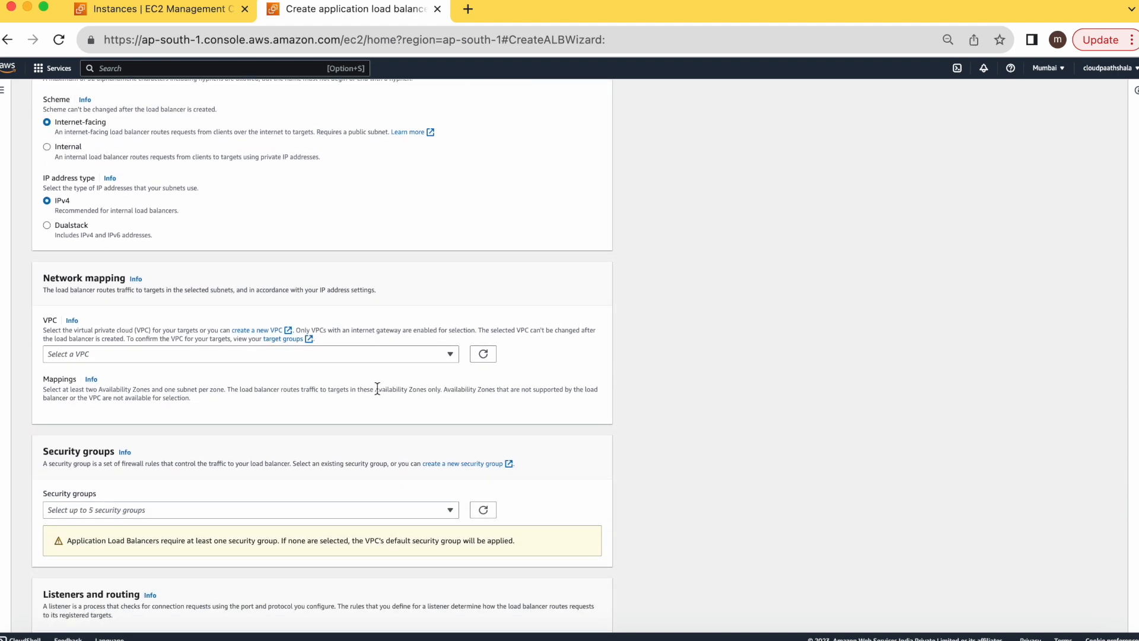
pyautogui.click(249, 353)
pyautogui.click(287, 414)
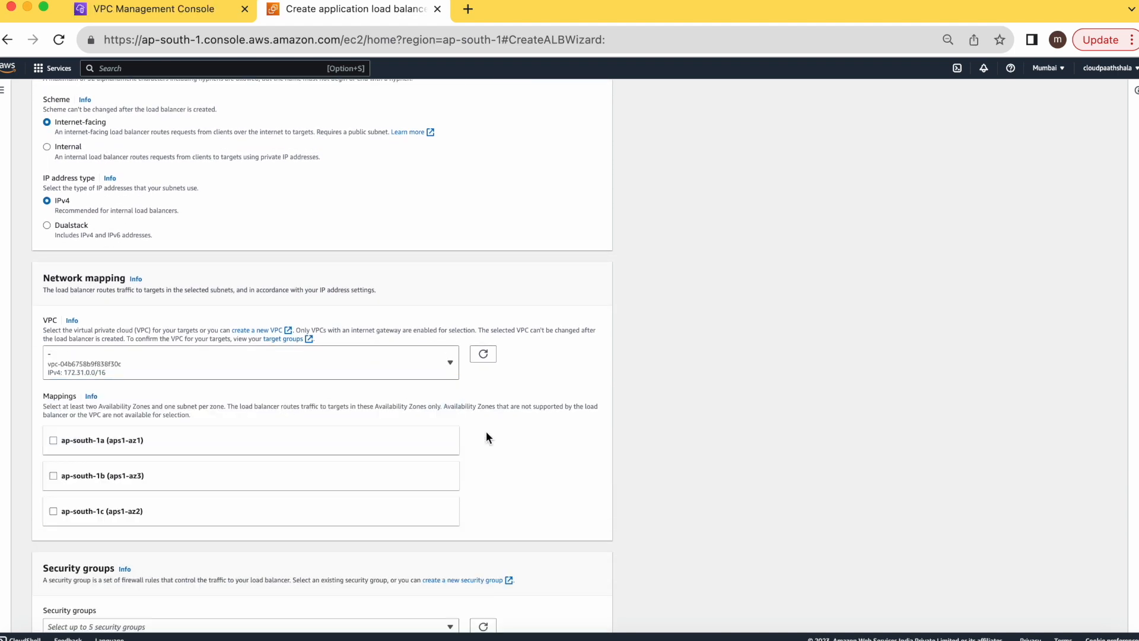
pyautogui.scroll(-3, 485, 430)
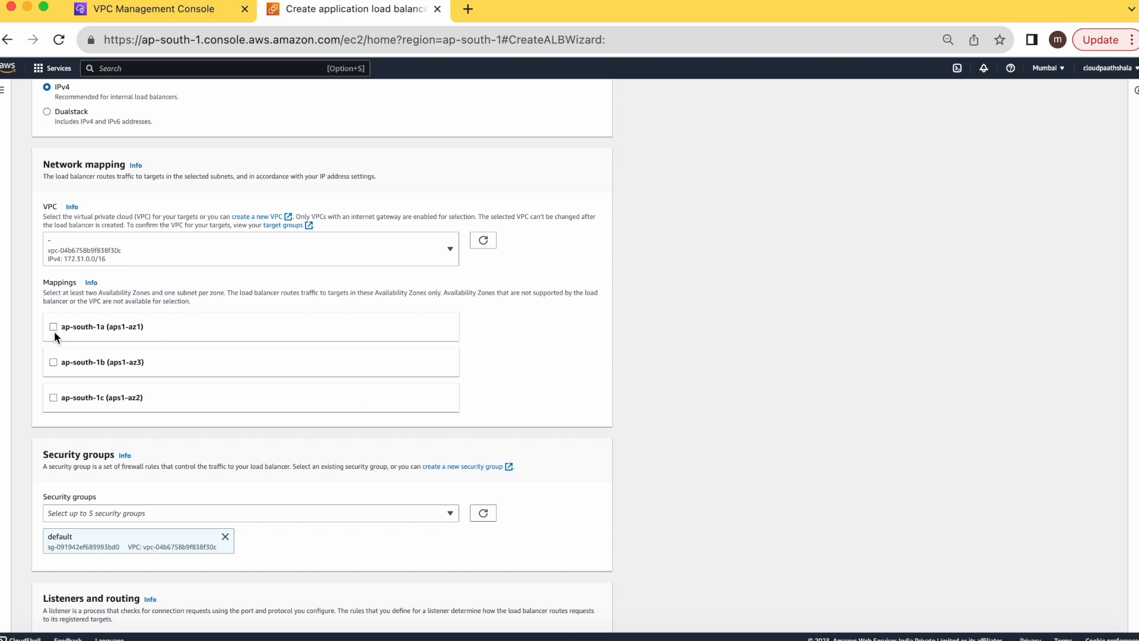
# Step: Enable the ap-south-1a, ap-south-1b and ap-south-1c availability zones
pyautogui.click(54, 326)
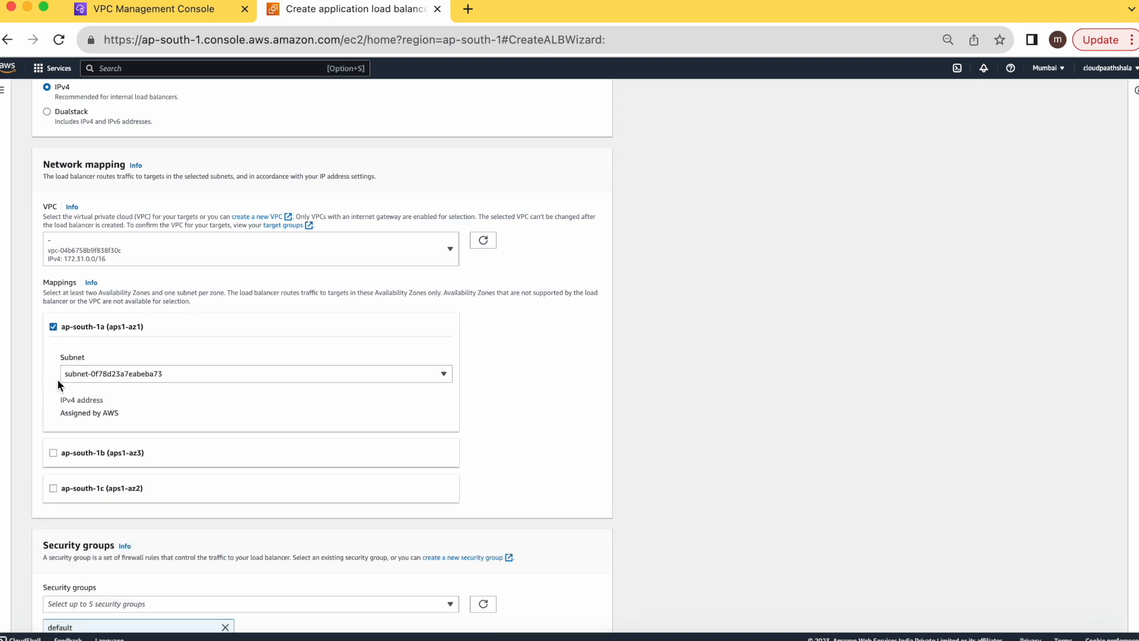
pyautogui.click(52, 452)
pyautogui.scroll(-2, 52, 451)
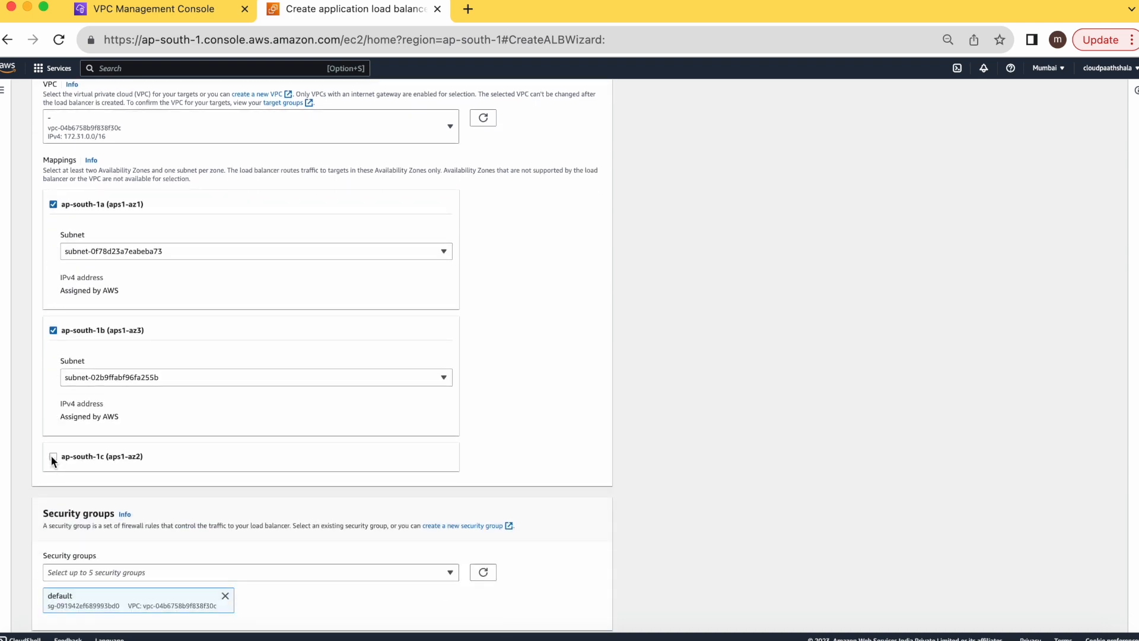
pyautogui.click(53, 457)
pyautogui.scroll(-5, 586, 462)
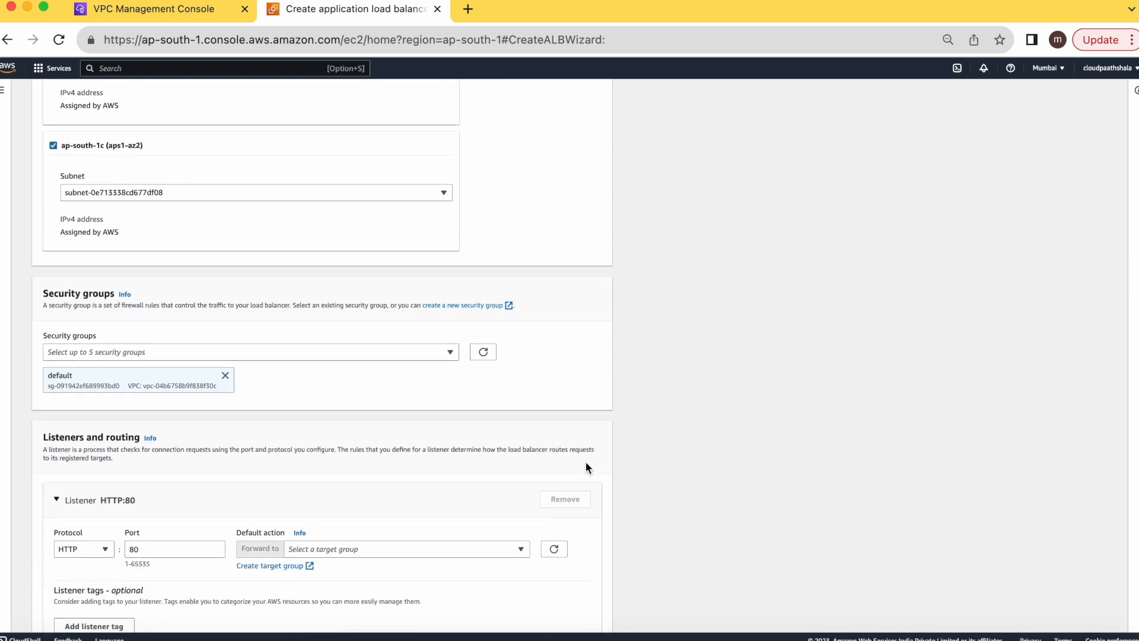
pyautogui.scroll(-3, 586, 462)
pyautogui.scroll(-3, 586, 461)
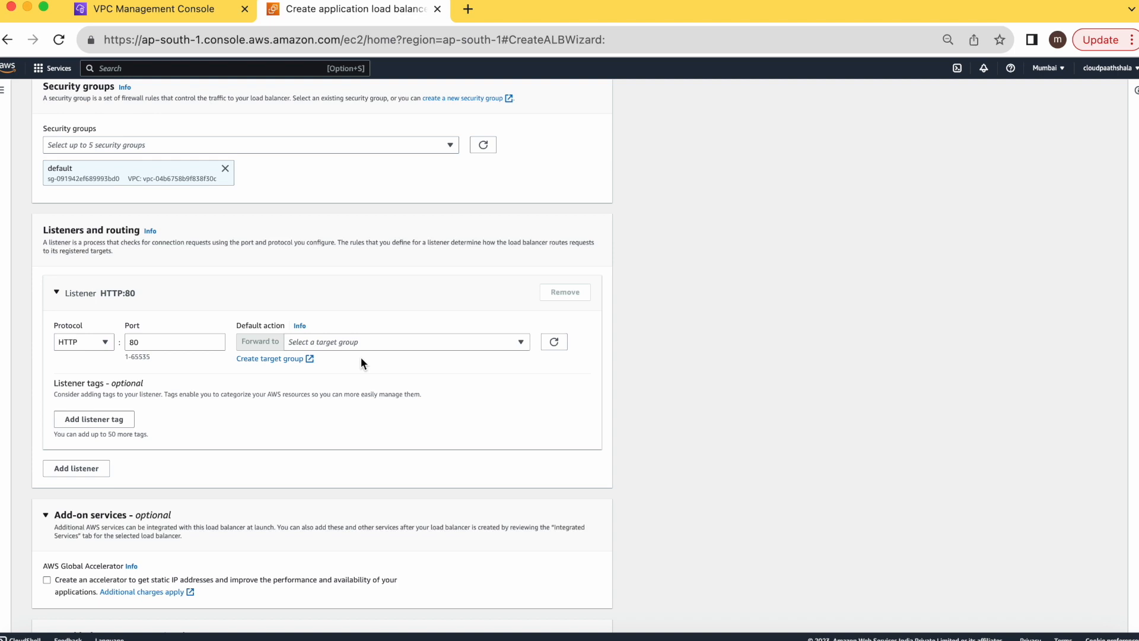
# Step: Define an Instances target group named webtestgrp on HTTP:80 and continue to target registration
pyautogui.click(283, 359)
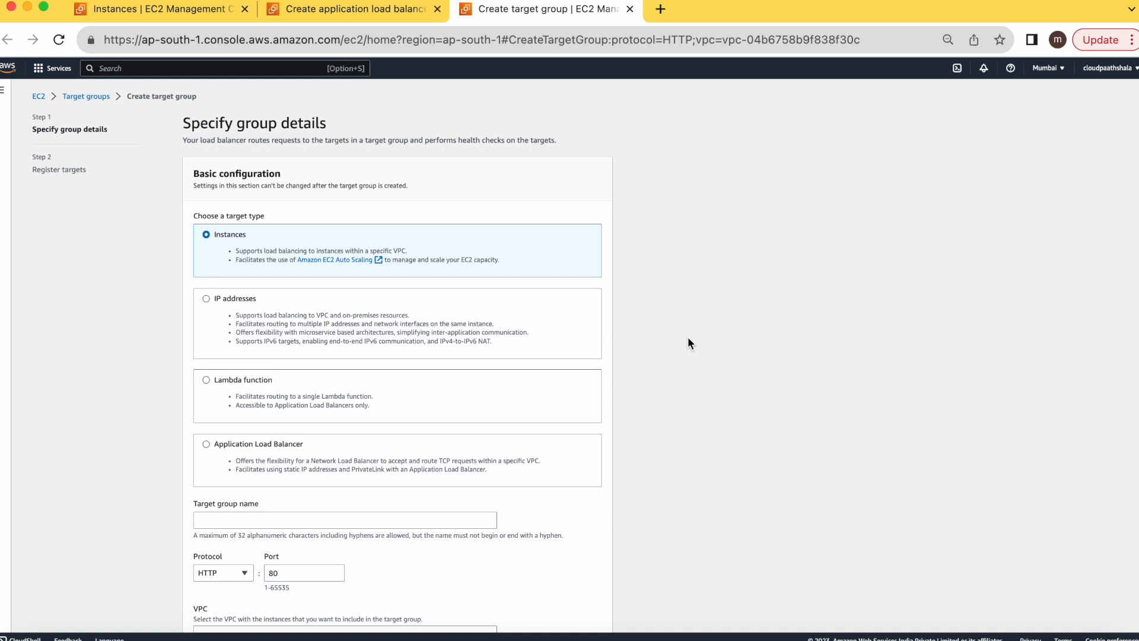
pyautogui.scroll(-2, 688, 337)
pyautogui.click(409, 430)
pyautogui.write('web')
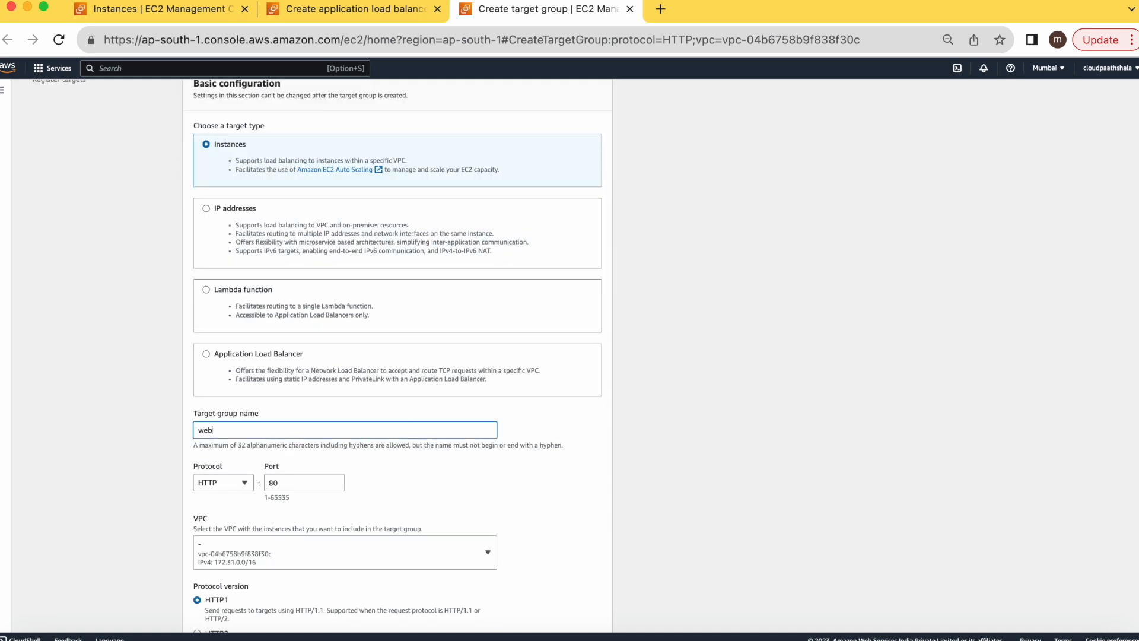
pyautogui.write('testgrp')
pyautogui.scroll(-3, 526, 493)
pyautogui.scroll(-3, 526, 493)
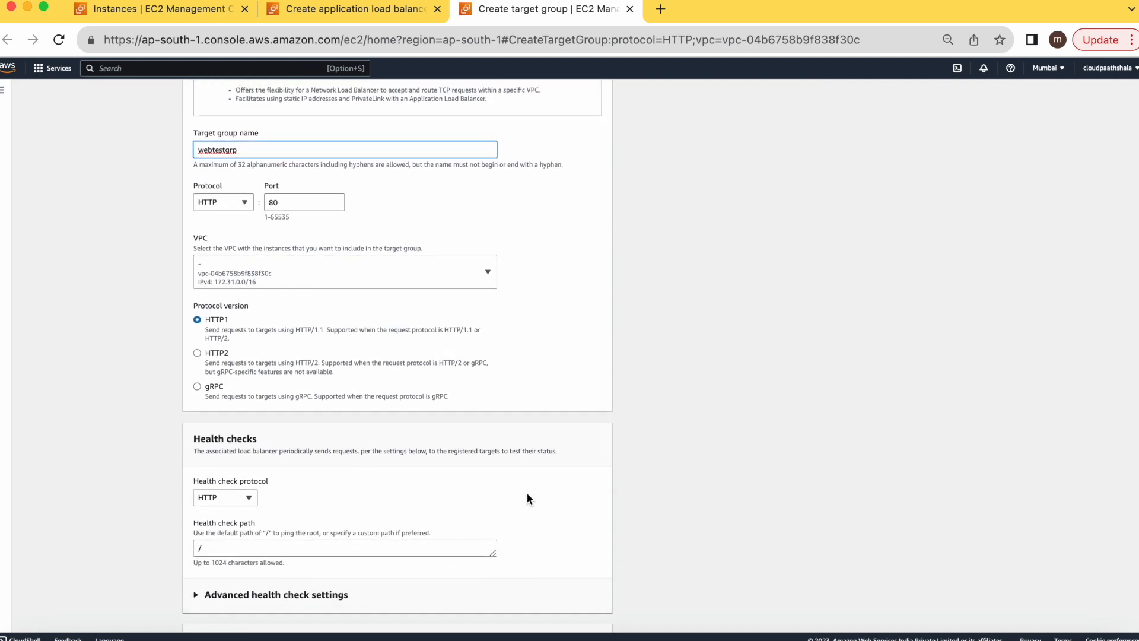
pyautogui.scroll(-2, 526, 492)
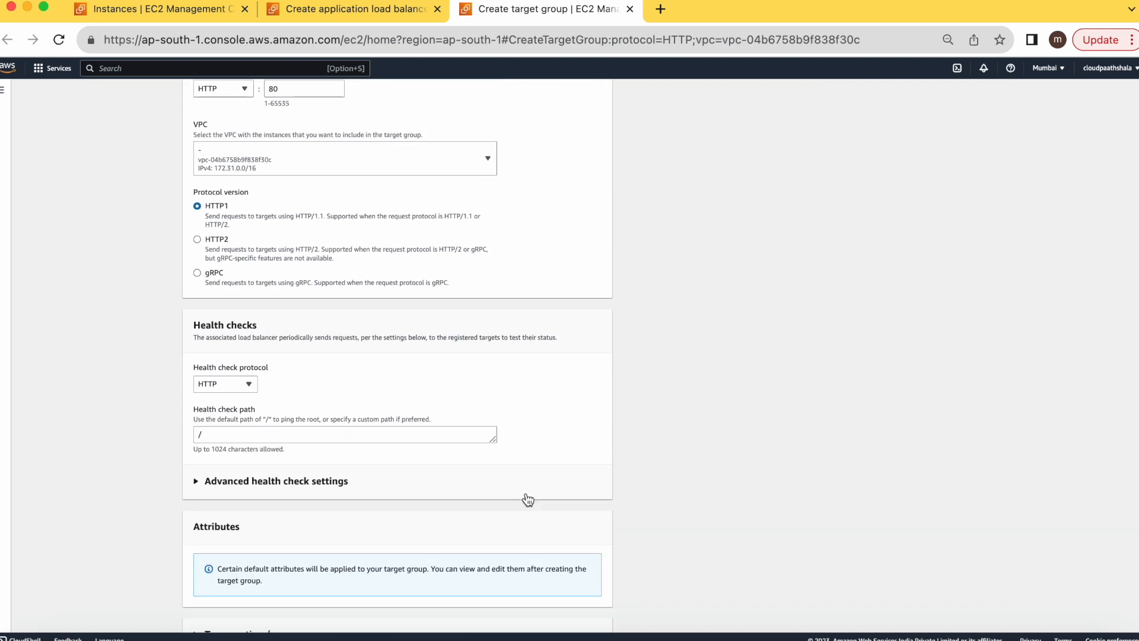
pyautogui.scroll(-1, 528, 499)
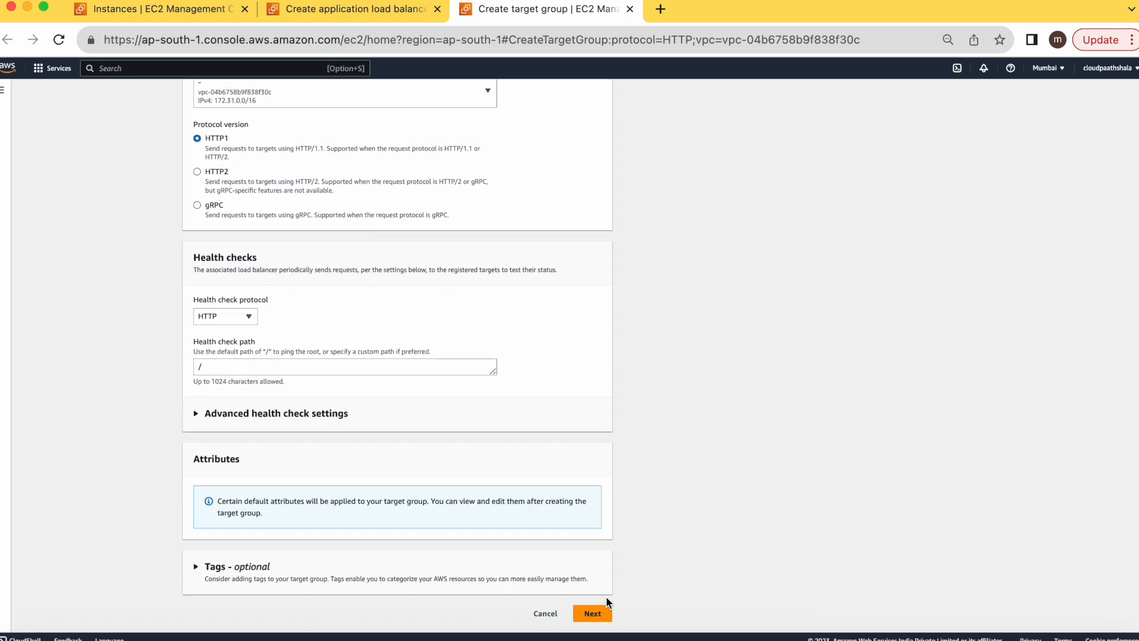
pyautogui.click(593, 613)
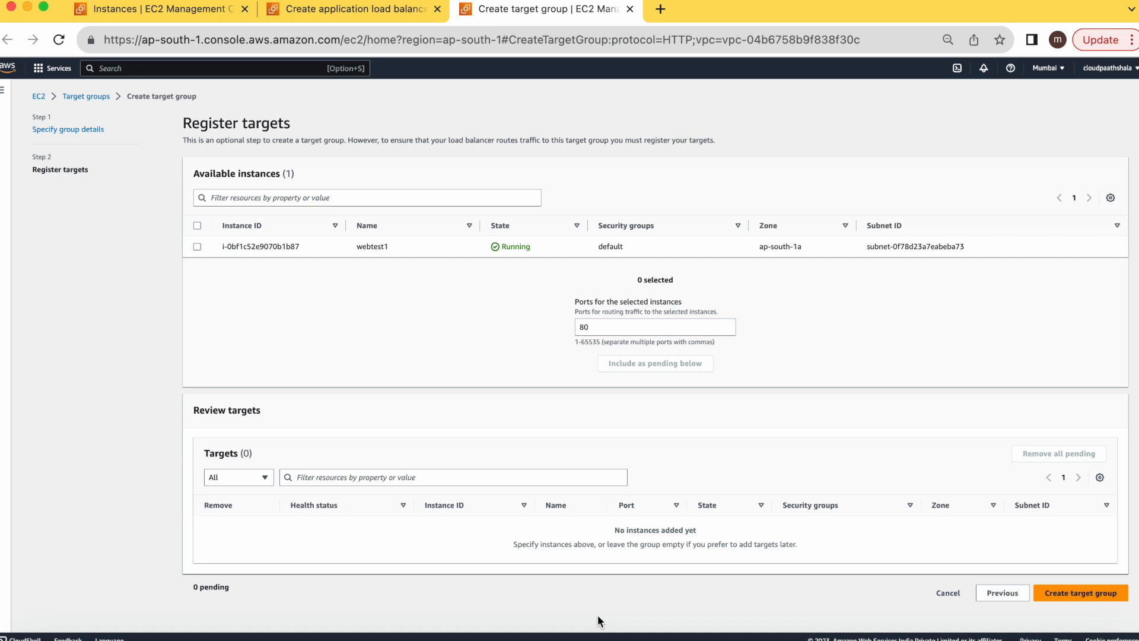
# Step: Finish the target group and forward the HTTP:80 listener to webtestgrp
pyautogui.click(1080, 593)
pyautogui.click(356, 9)
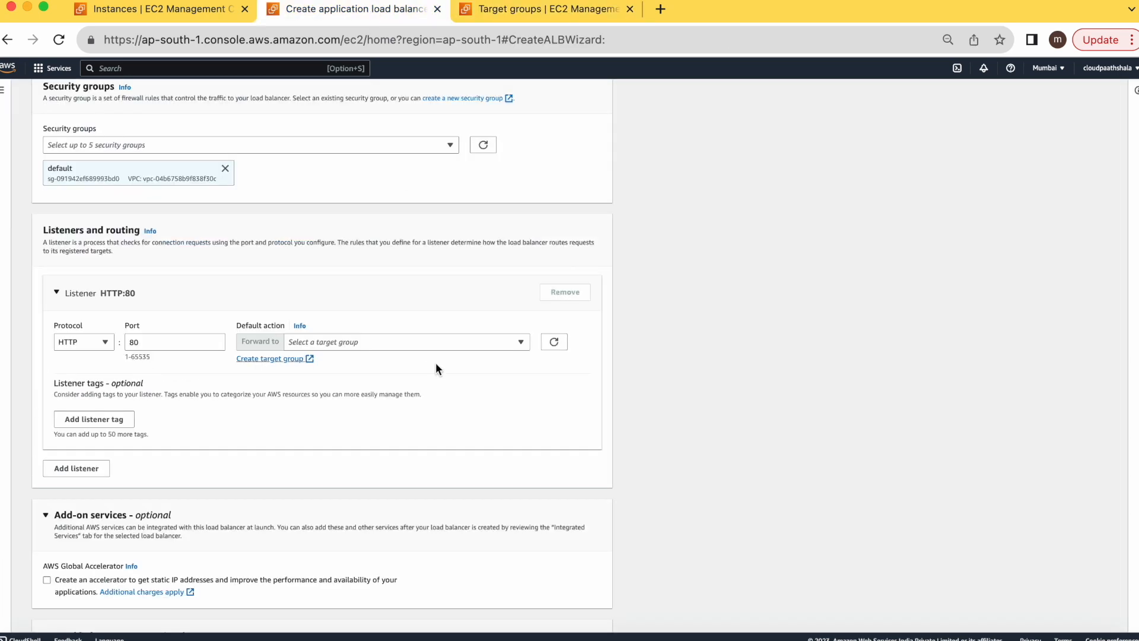
pyautogui.click(519, 344)
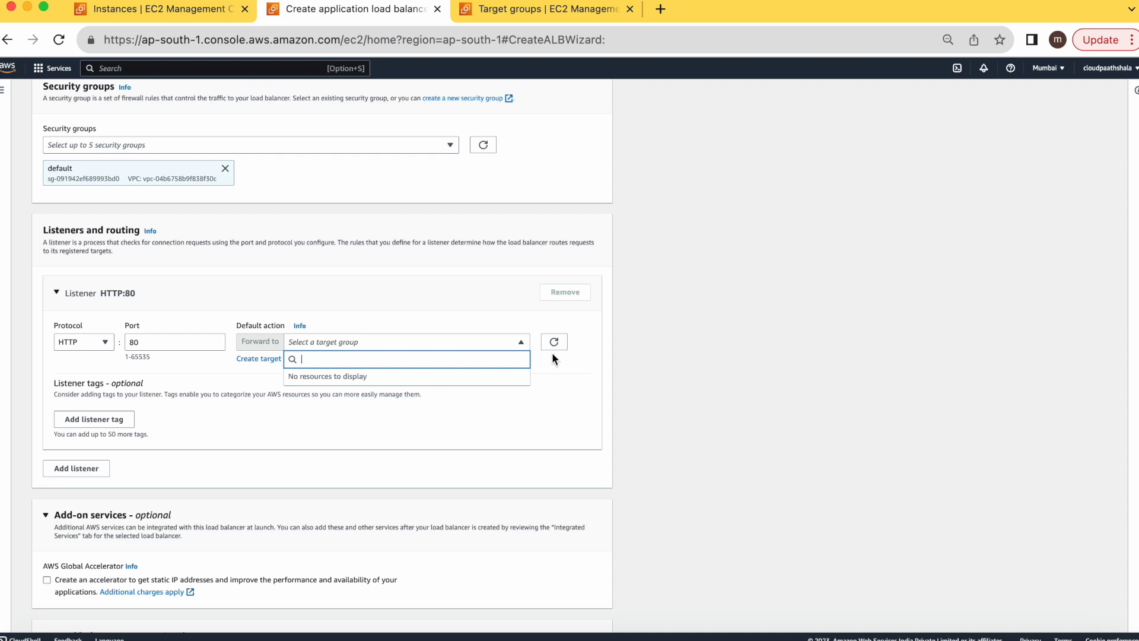
pyautogui.click(553, 343)
pyautogui.click(521, 341)
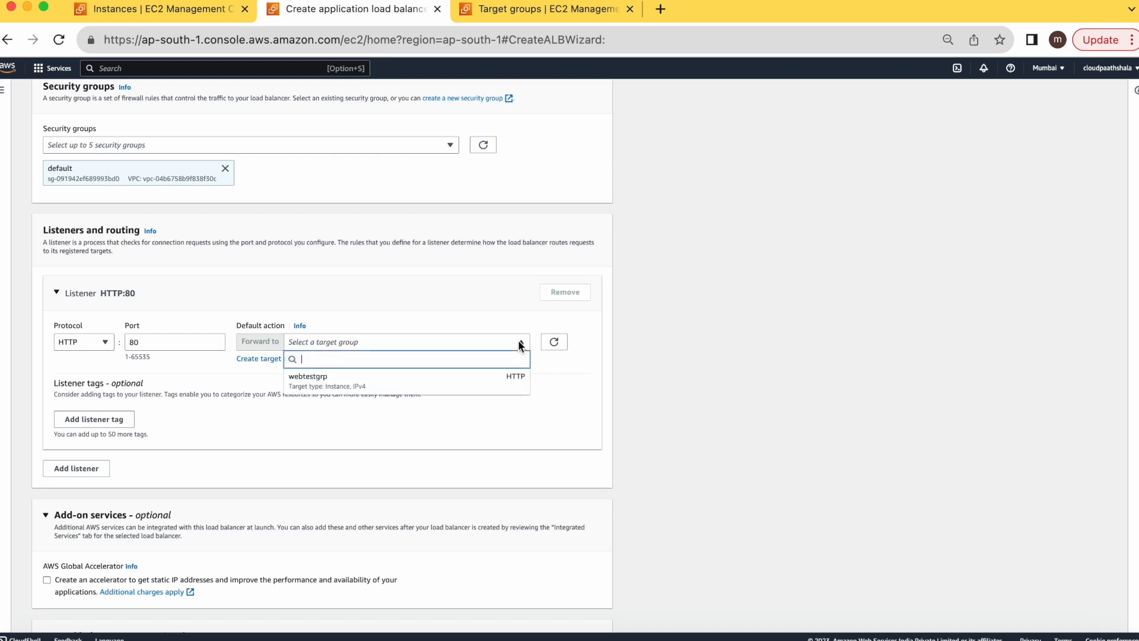
pyautogui.click(356, 378)
pyautogui.scroll(-5, 478, 469)
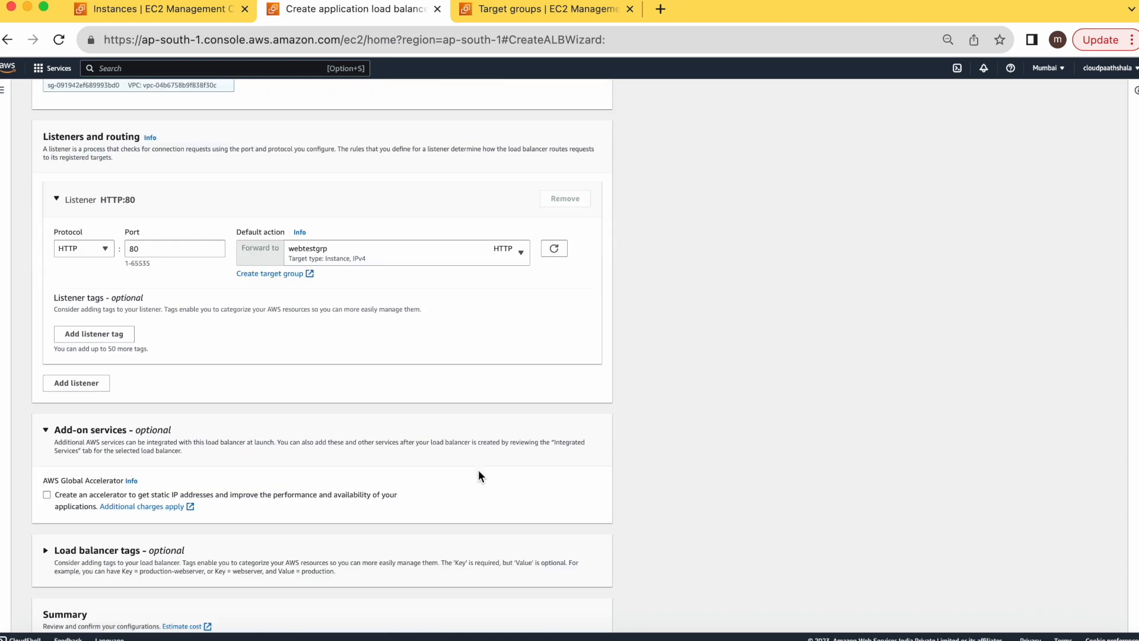
pyautogui.scroll(-5, 478, 469)
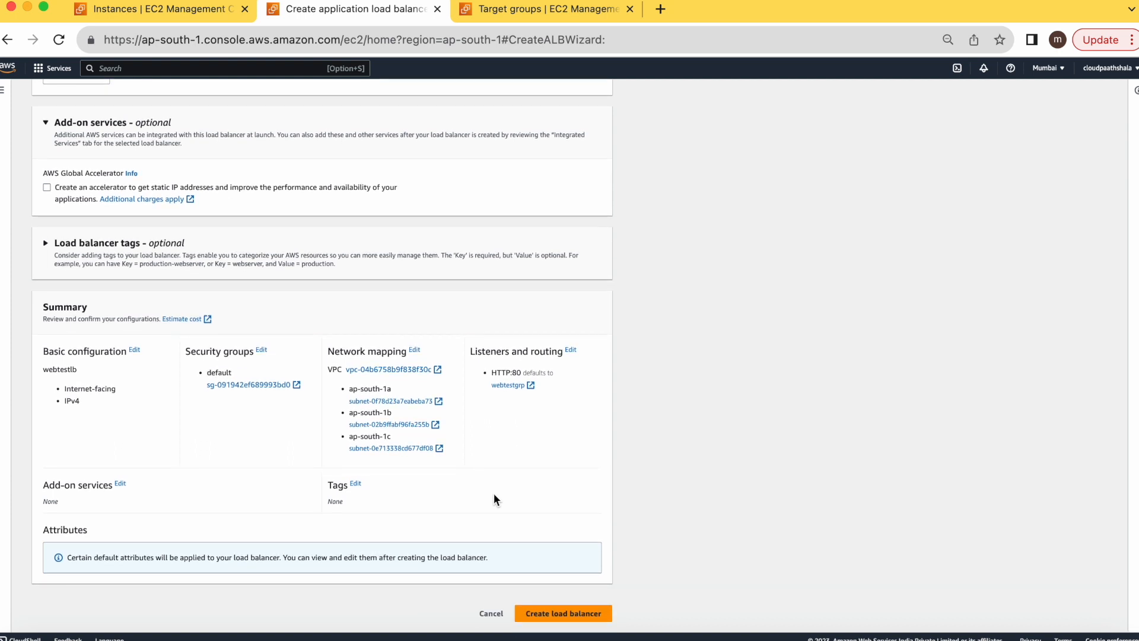
# Step: Create the webtestlb load balancer and view it while provisioning
pyautogui.click(563, 612)
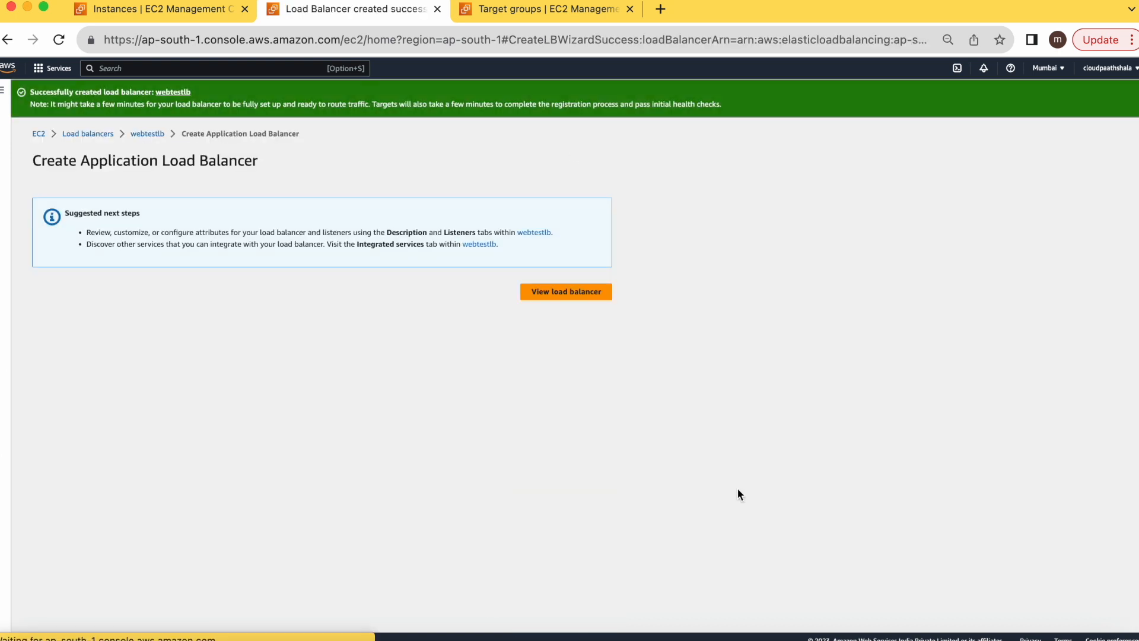
pyautogui.click(563, 291)
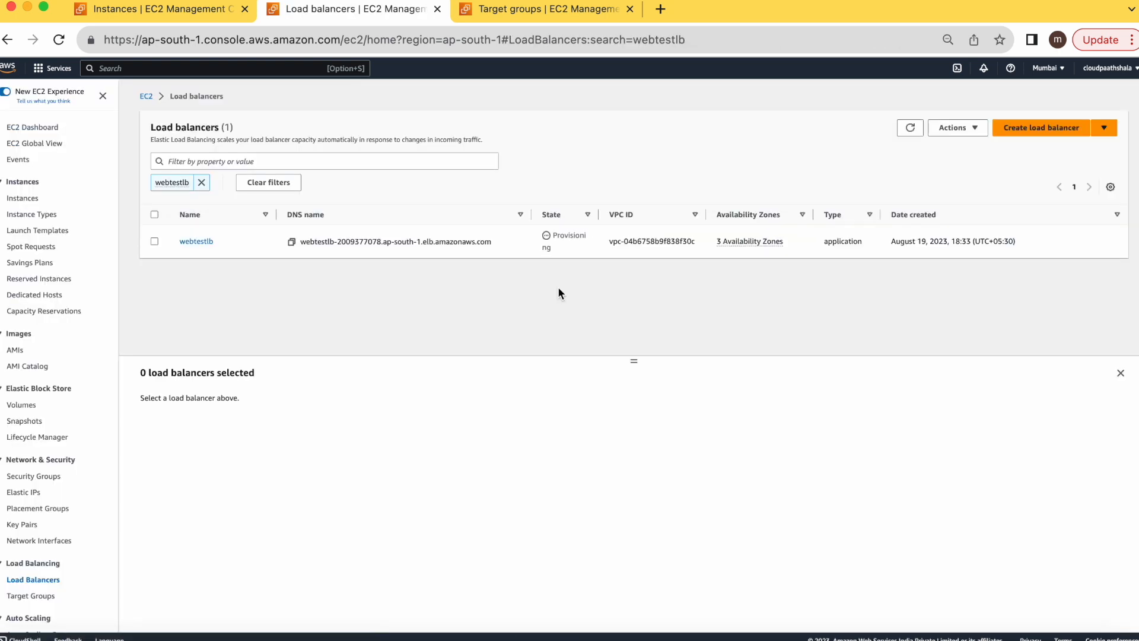
# Step: Select webtest1 in the Instances list and connect to its Windows desktop over RDP
pyautogui.hotkey('ctrl', 'shift', 'Tab')
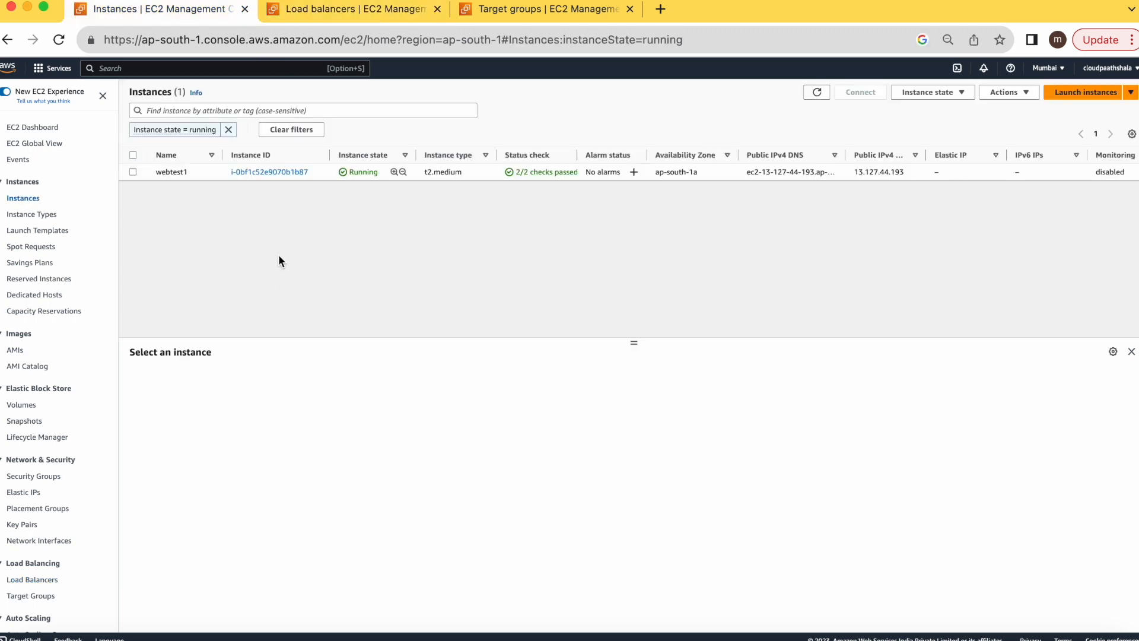
pyautogui.click(132, 171)
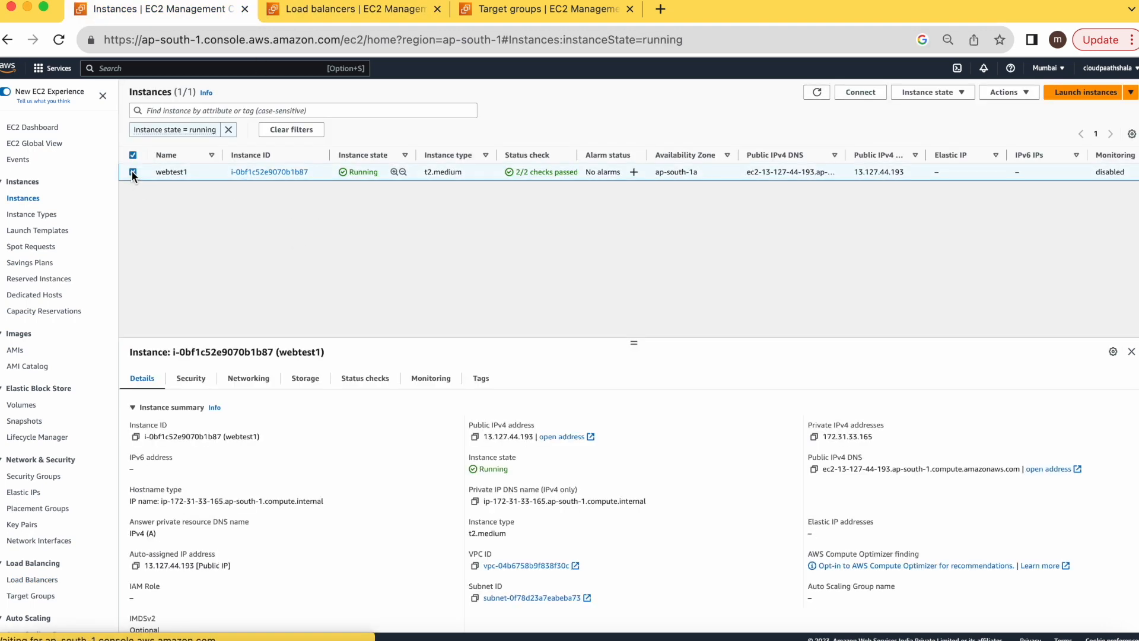
pyautogui.click(860, 92)
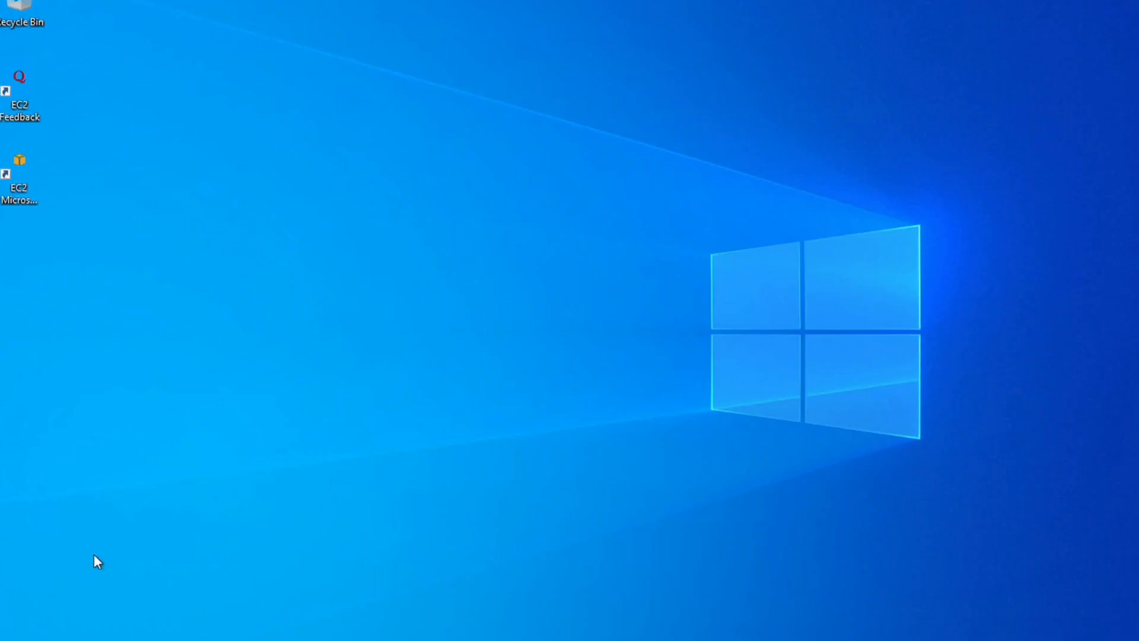
pyautogui.press('super')
pyautogui.press('super')
pyautogui.rightClick(574, 134)
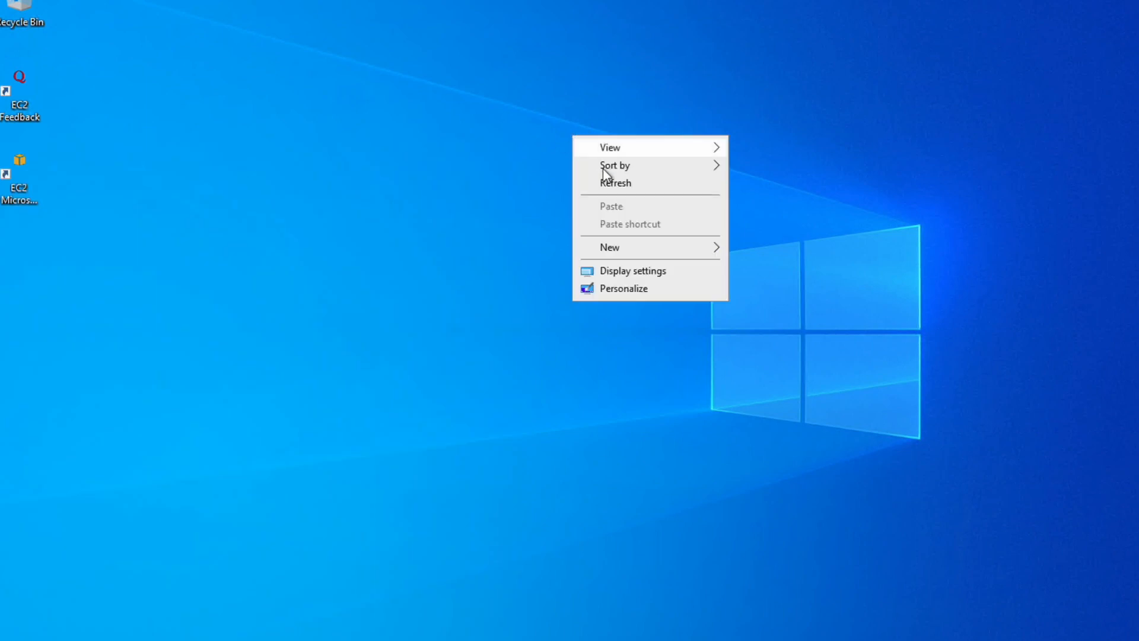
# Step: Run the Add roles and features wizard in Server Manager to add the Web Server (IIS) role
pyautogui.click(615, 183)
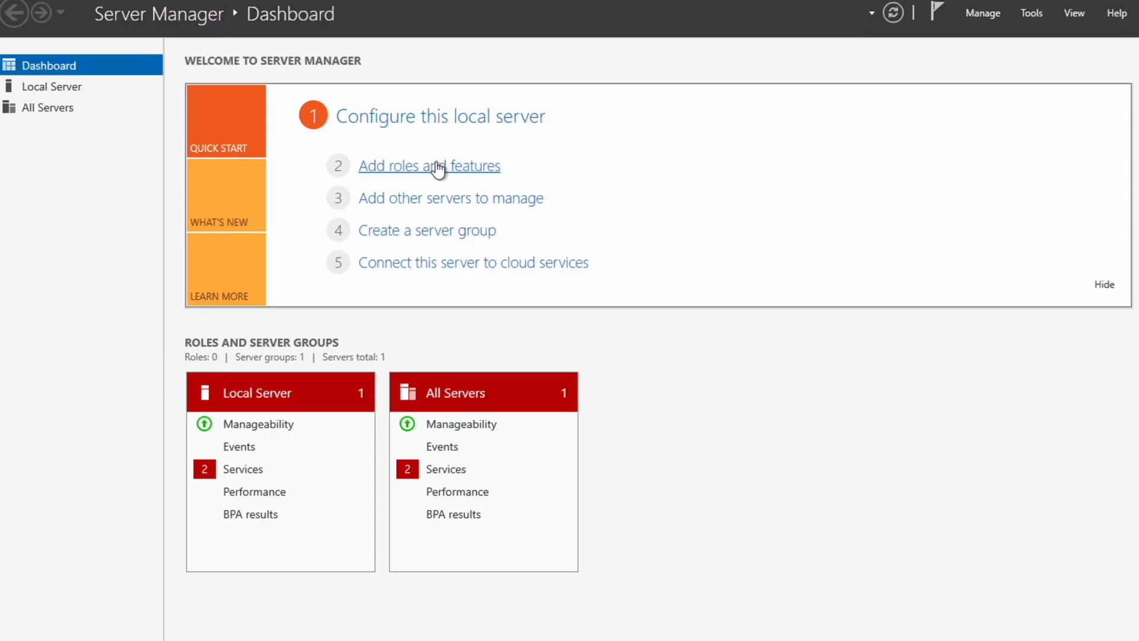
pyautogui.click(437, 168)
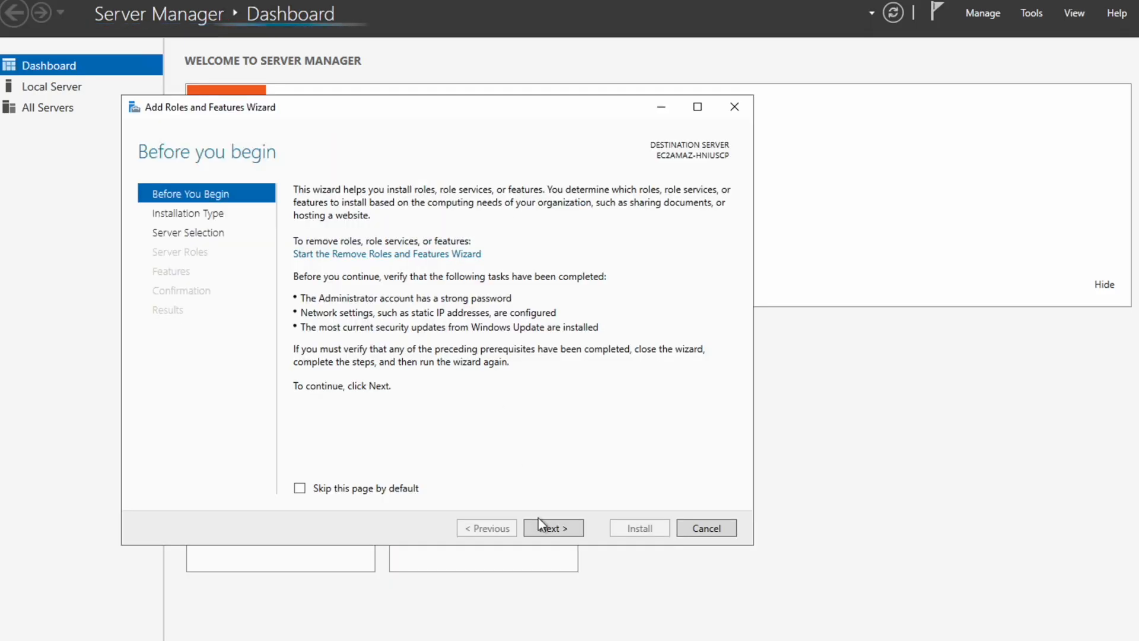
pyautogui.click(548, 532)
pyautogui.click(548, 532)
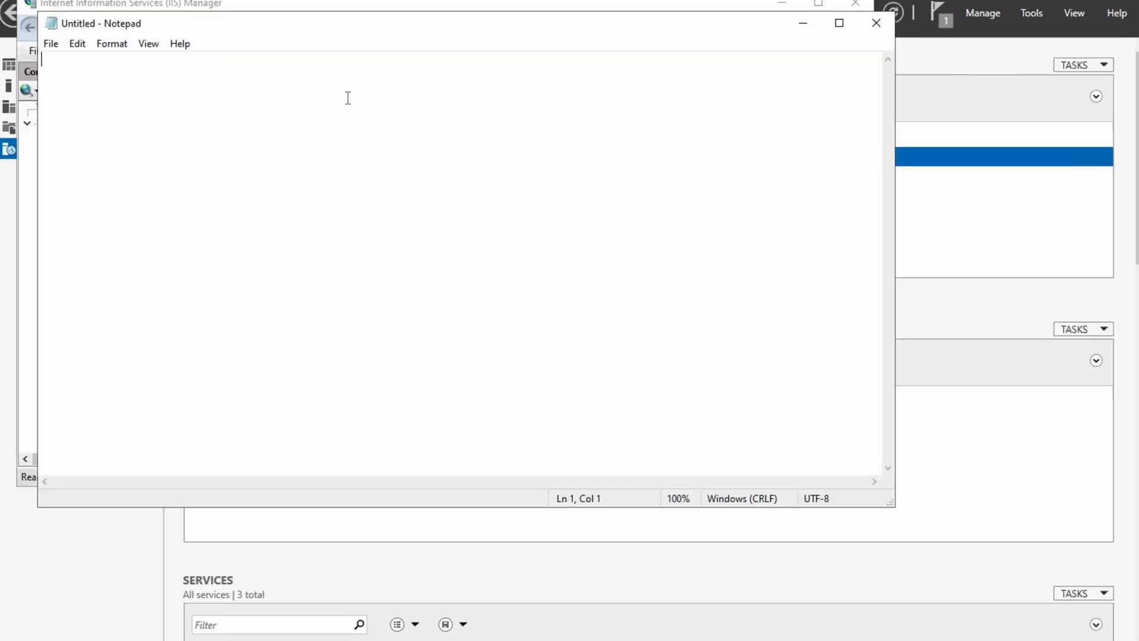
pyautogui.write('<html')
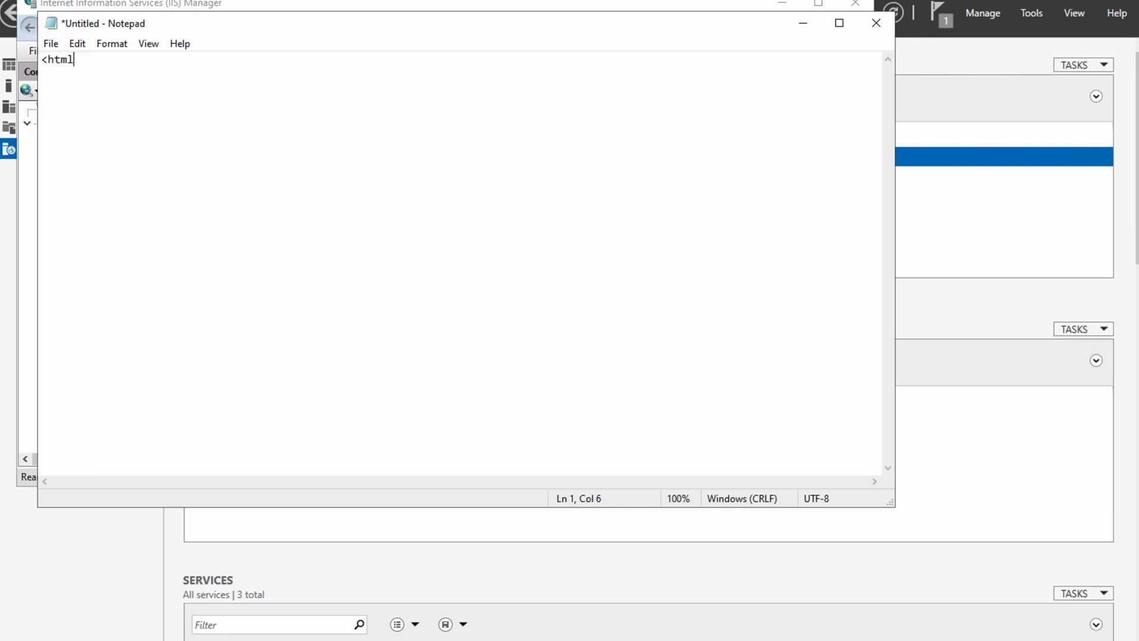
pyautogui.write('>')
# Step: Write a Hello World HTML page in Notepad
pyautogui.press('Return')
pyautogui.write('Hello World')
pyautogui.press('Up')
pyautogui.press('Return')
pyautogui.write('<body>')
pyautogui.press('Down')
pyautogui.press('End')
pyautogui.press('Return')
pyautogui.write('</body>')
pyautogui.press('Return')
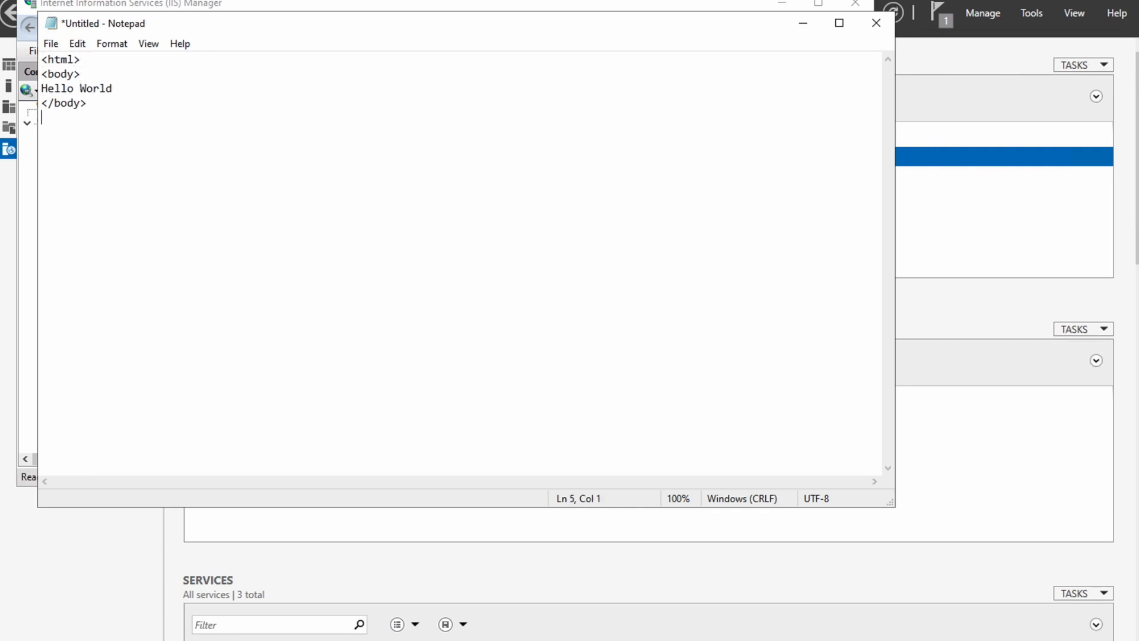
pyautogui.write('</html>')
# Step: Save it as test.html (All Files type) into C:\inetpub\wwwroot and close Notepad
pyautogui.click(51, 43)
pyautogui.click(78, 121)
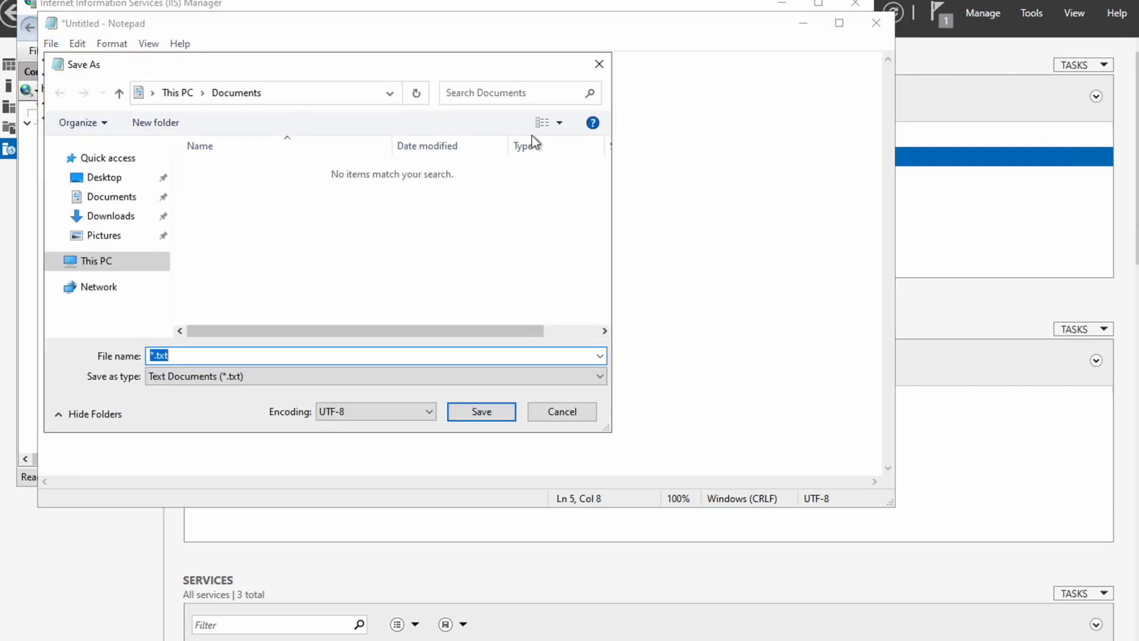
pyautogui.moveTo(107, 287)
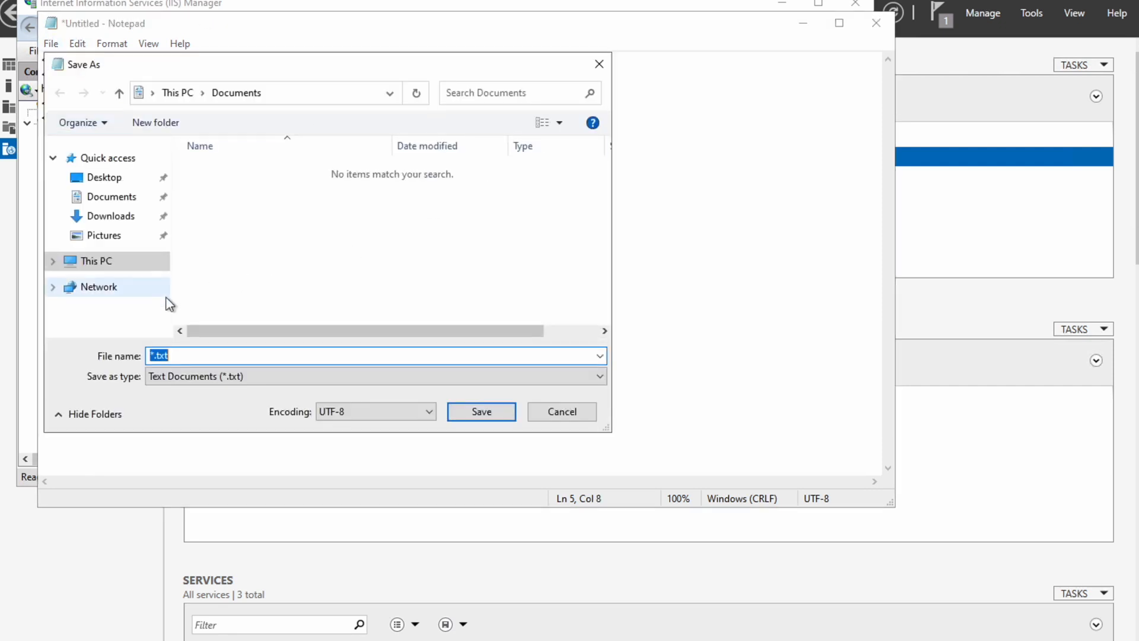
pyautogui.click(191, 376)
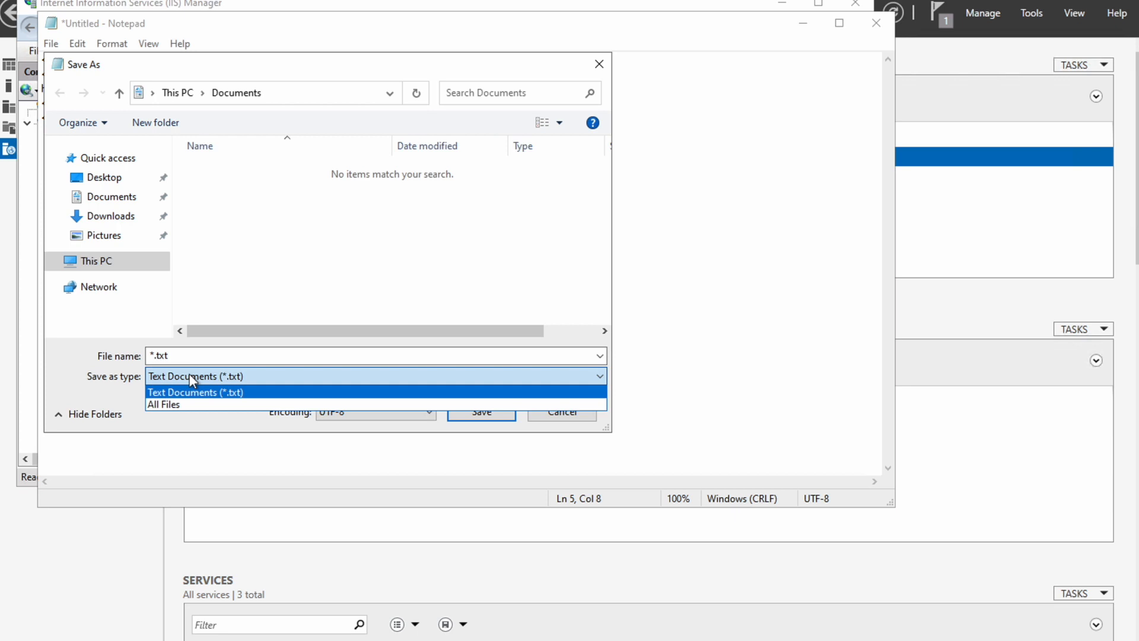
pyautogui.click(187, 404)
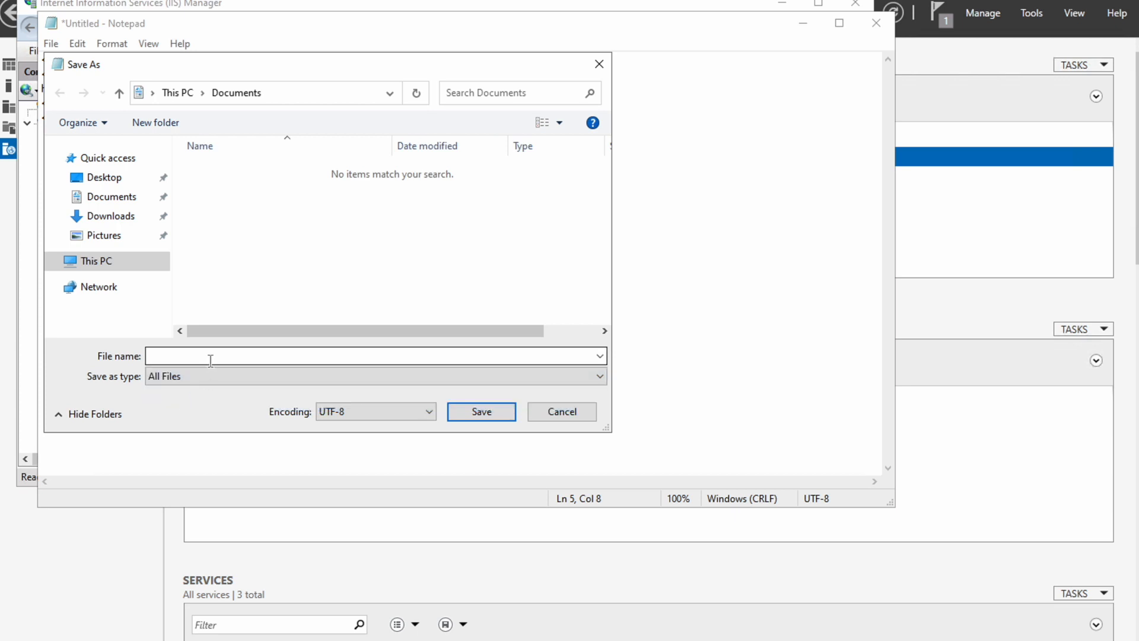
pyautogui.write('test.html')
pyautogui.doubleClick(222, 187)
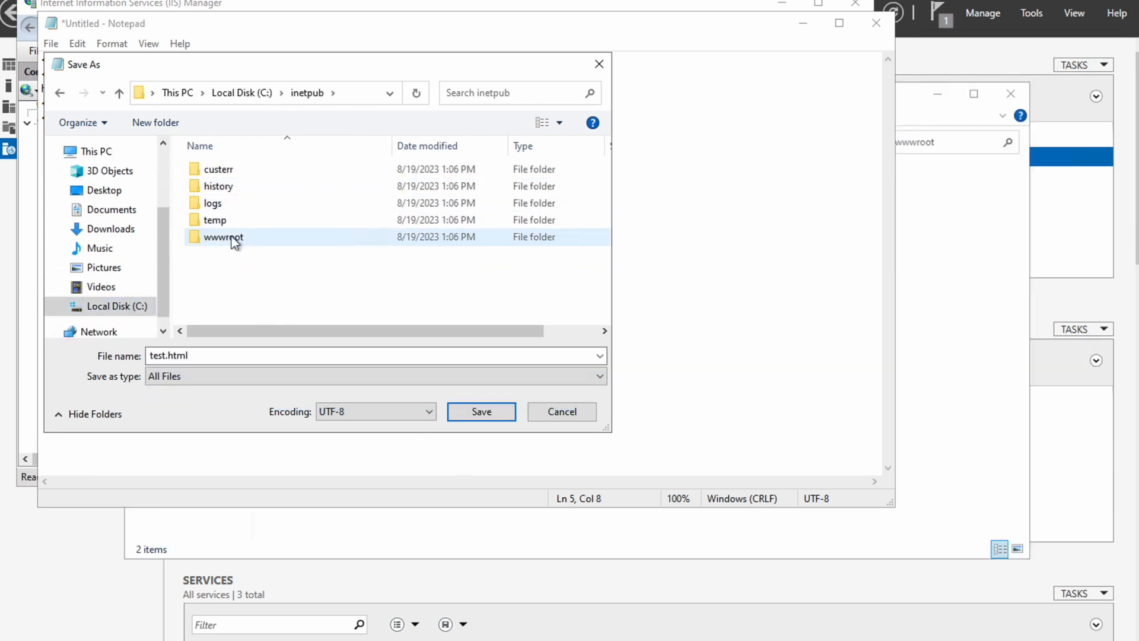
pyautogui.doubleClick(227, 237)
pyautogui.click(481, 411)
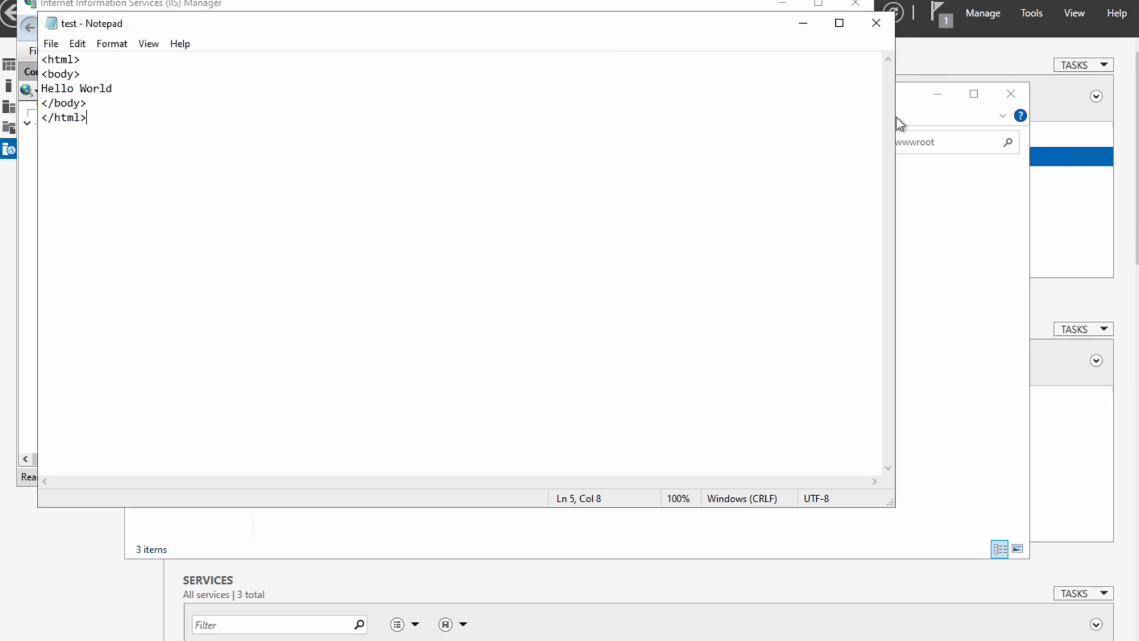
pyautogui.click(884, 27)
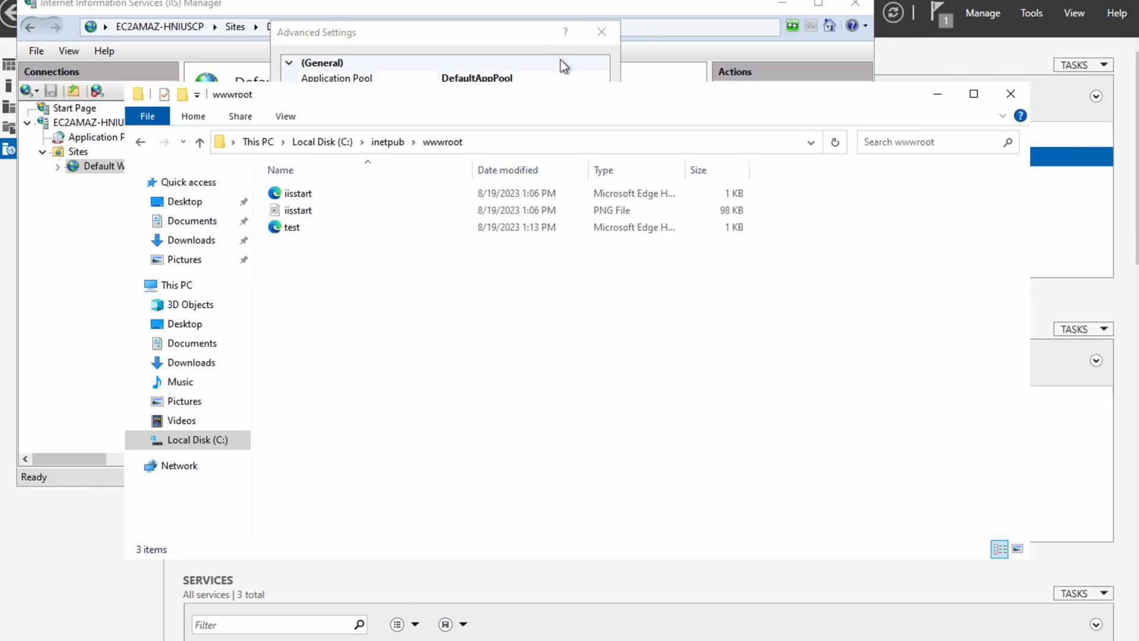
# Step: Refresh the site content and add test.html as the Default Web Site's default document
pyautogui.click(538, 40)
pyautogui.click(602, 35)
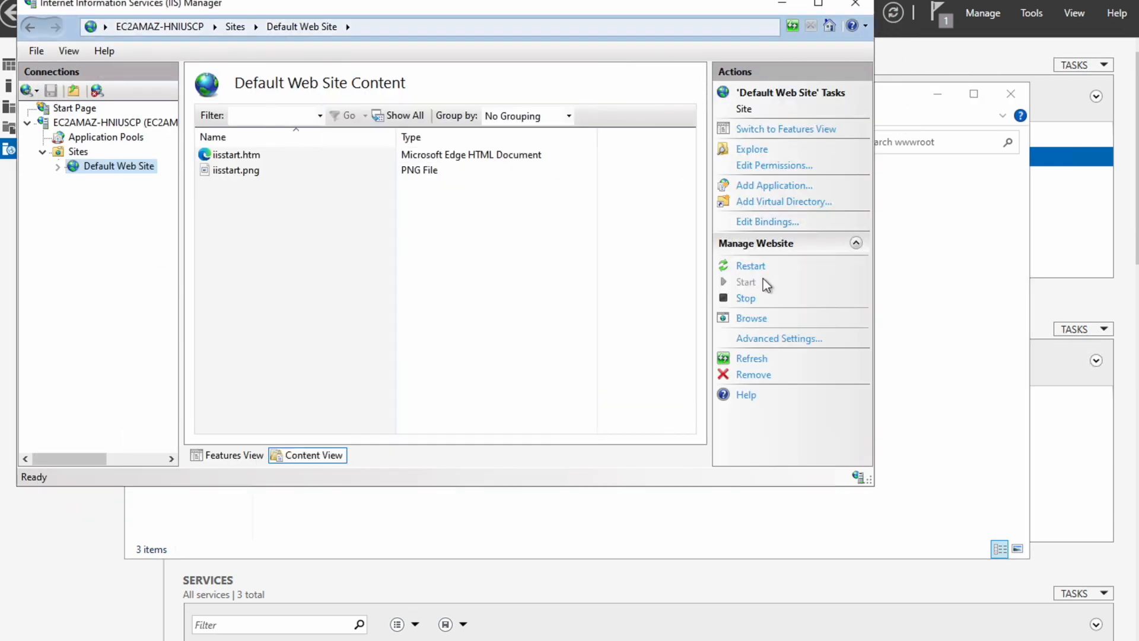
pyautogui.click(755, 359)
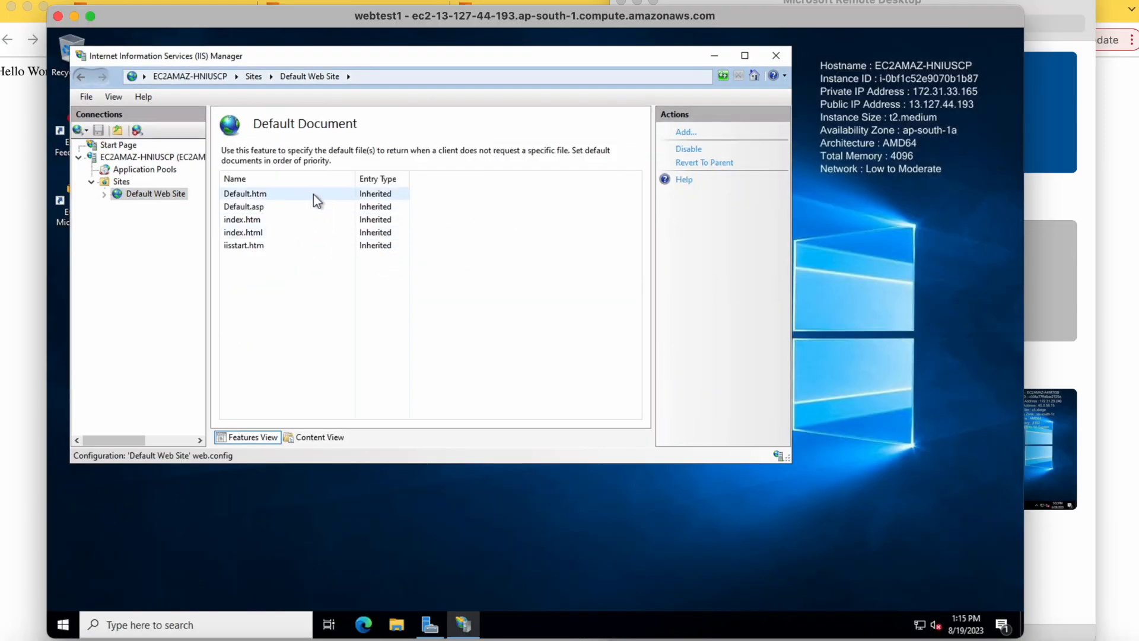
pyautogui.click(685, 133)
pyautogui.write('test.html')
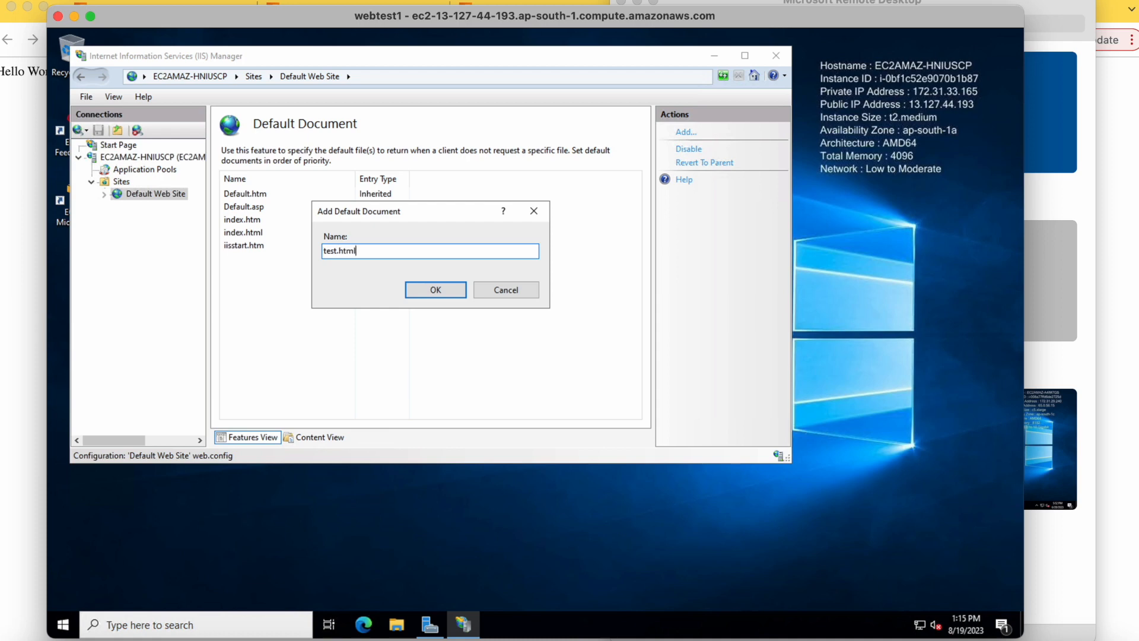
pyautogui.click(434, 290)
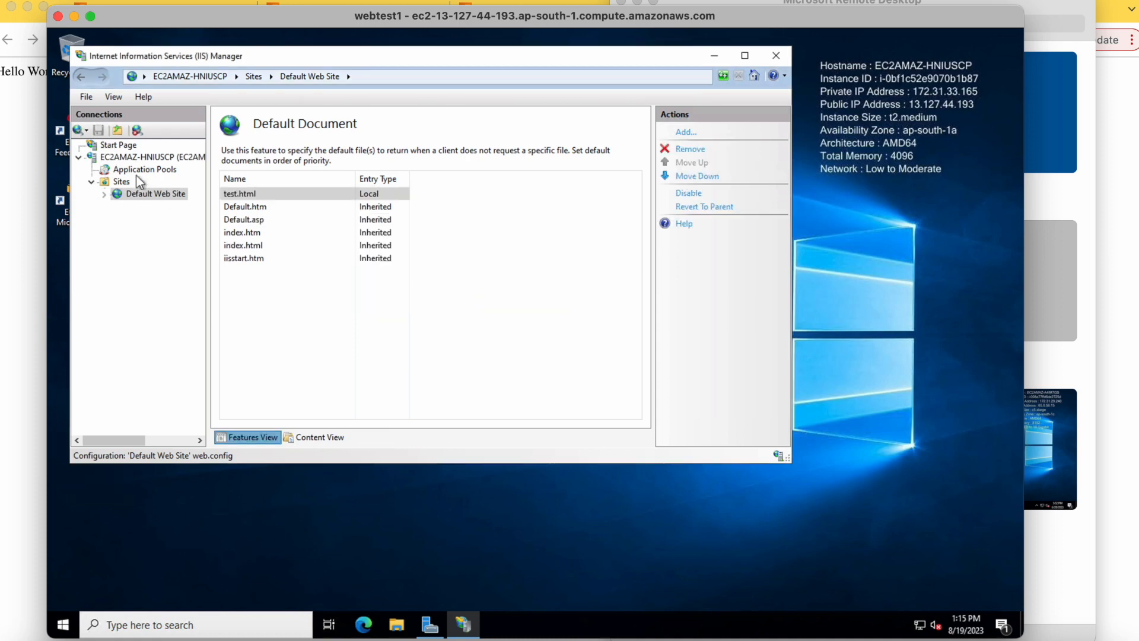
# Step: Restart the Default Web Site and load the instance's public IP to see Hello World
pyautogui.click(138, 192)
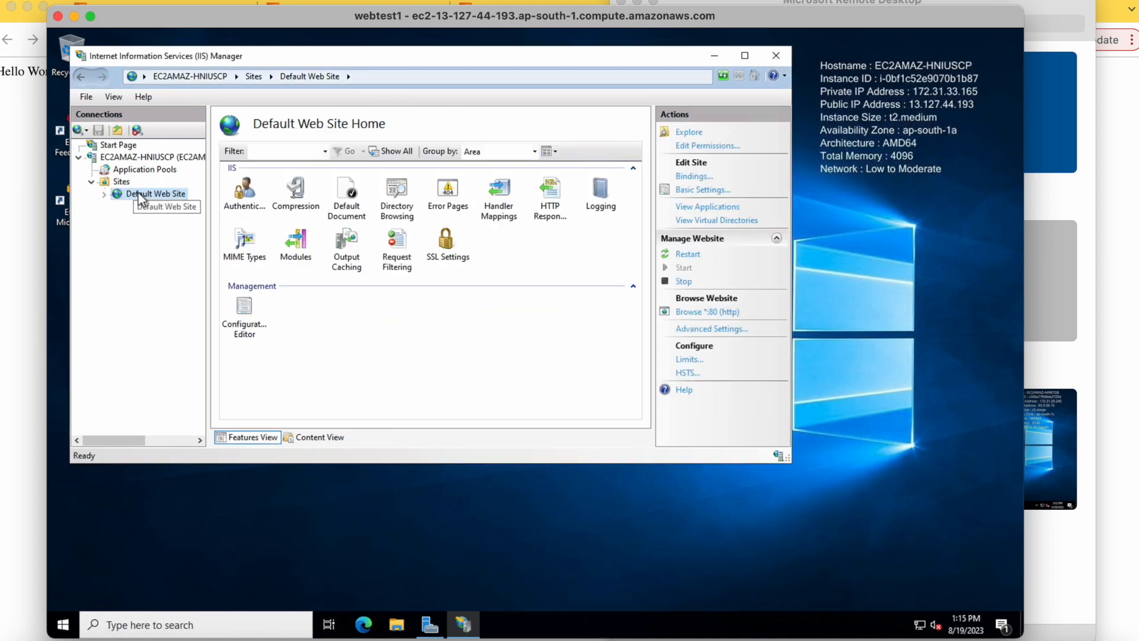
pyautogui.rightClick(138, 192)
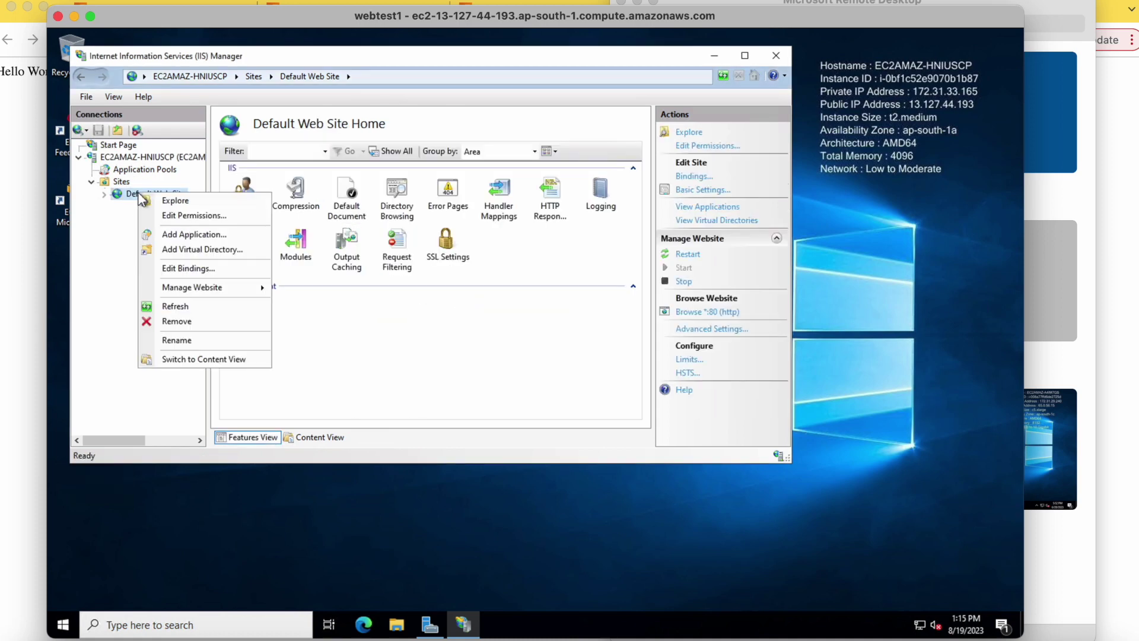
pyautogui.click(687, 254)
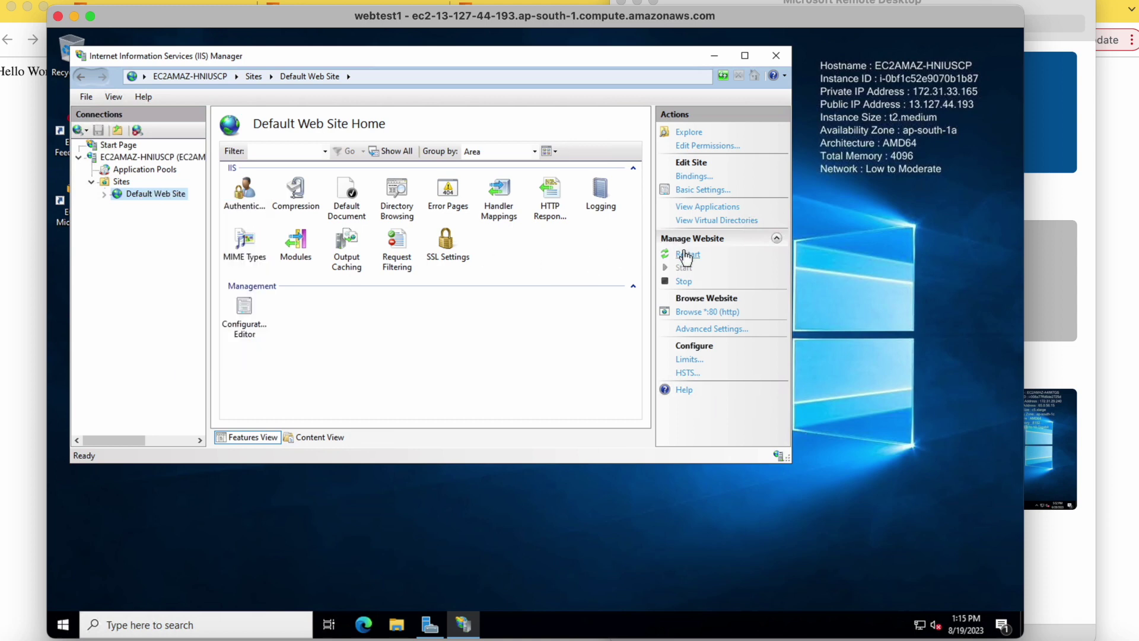
pyautogui.click(779, 613)
pyautogui.press('Return')
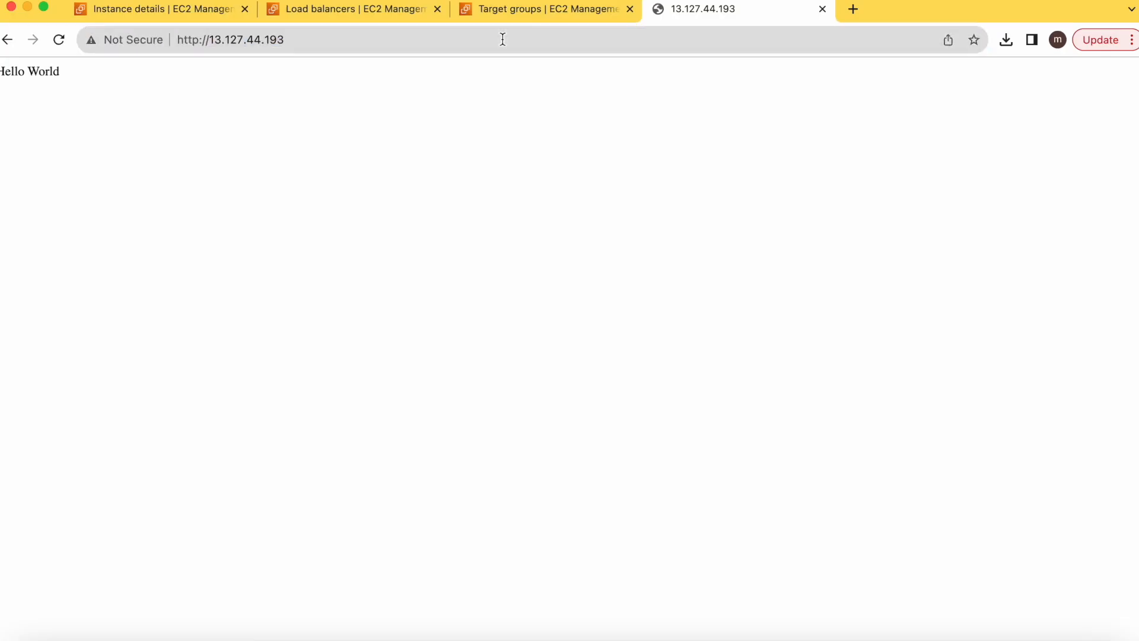
pyautogui.click(160, 7)
# Step: Select webtest1 and start Create image from Actions > Image and templates
pyautogui.click(23, 197)
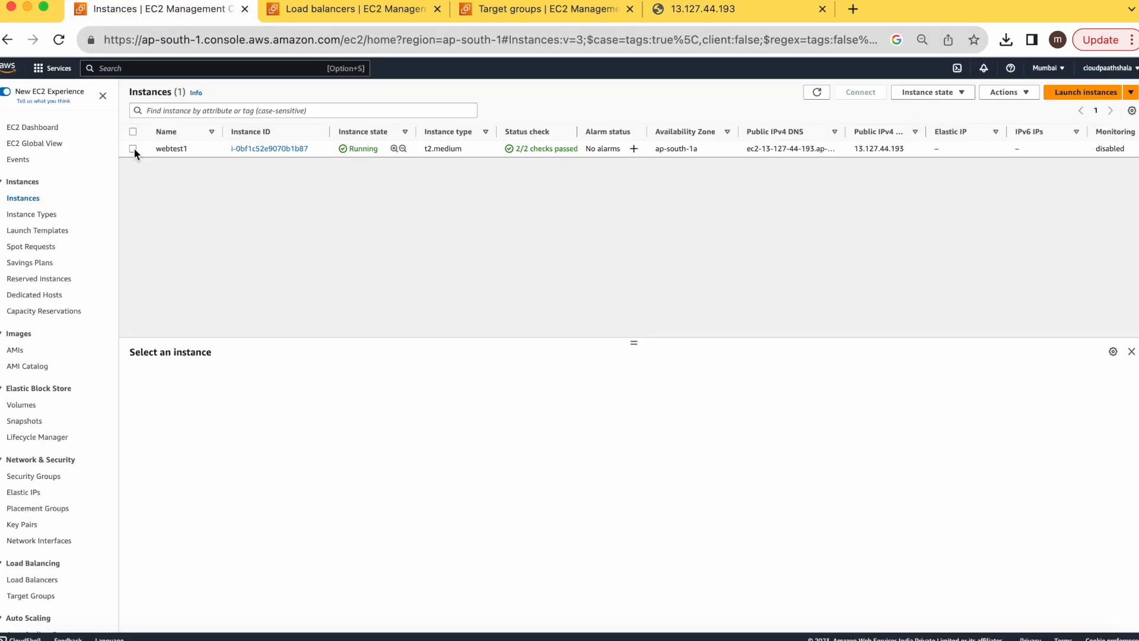
pyautogui.click(134, 147)
pyautogui.click(943, 92)
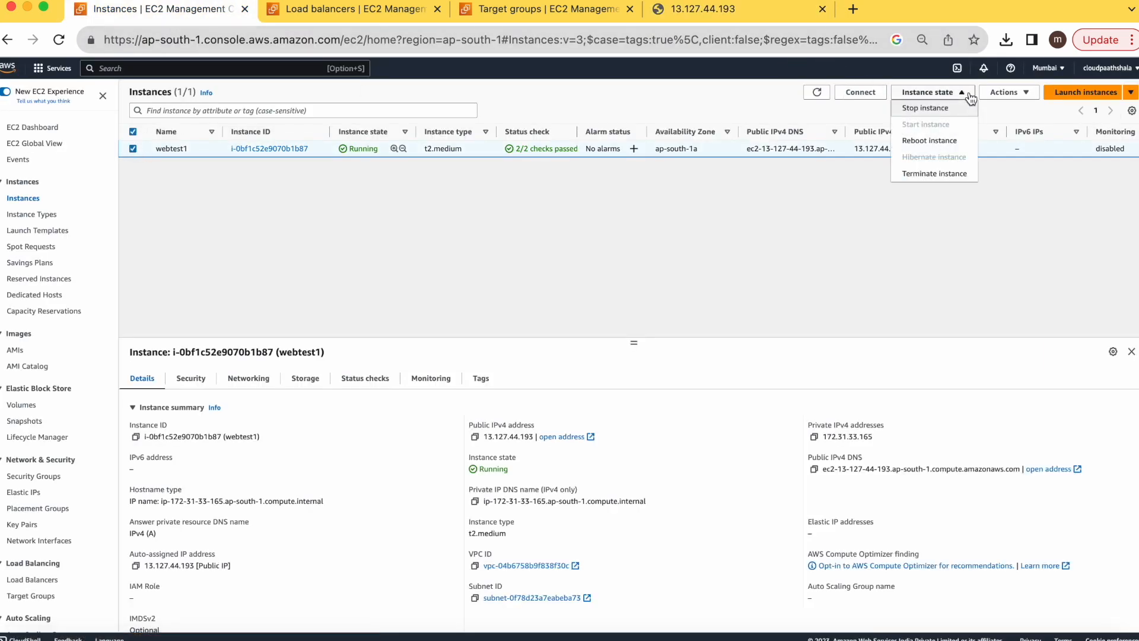
pyautogui.click(1026, 92)
pyautogui.click(1028, 206)
pyautogui.click(901, 207)
# Step: Name the image webtestimage, enable No reboot, and create it
pyautogui.click(308, 223)
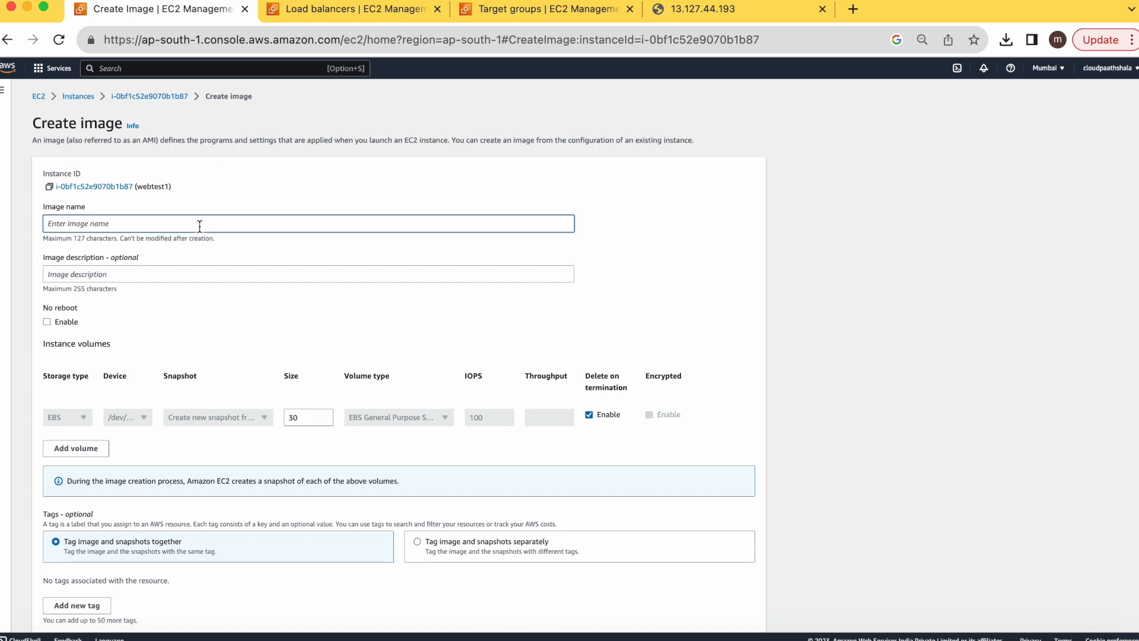
pyautogui.write('webtestimage')
pyautogui.click(48, 322)
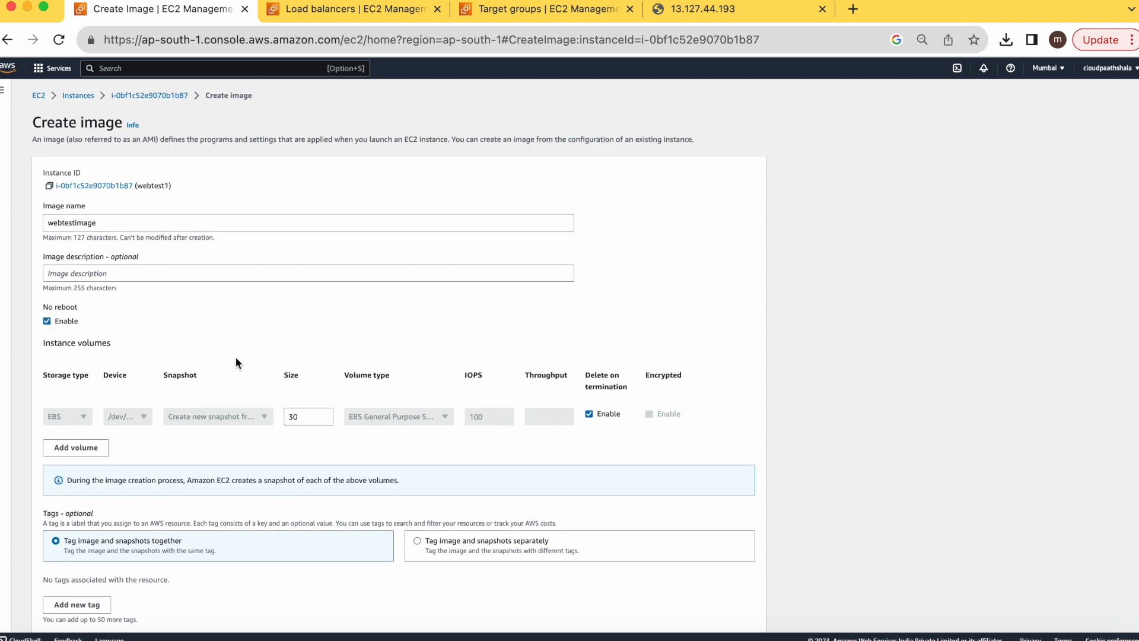
pyautogui.scroll(-1, 235, 356)
pyautogui.click(730, 614)
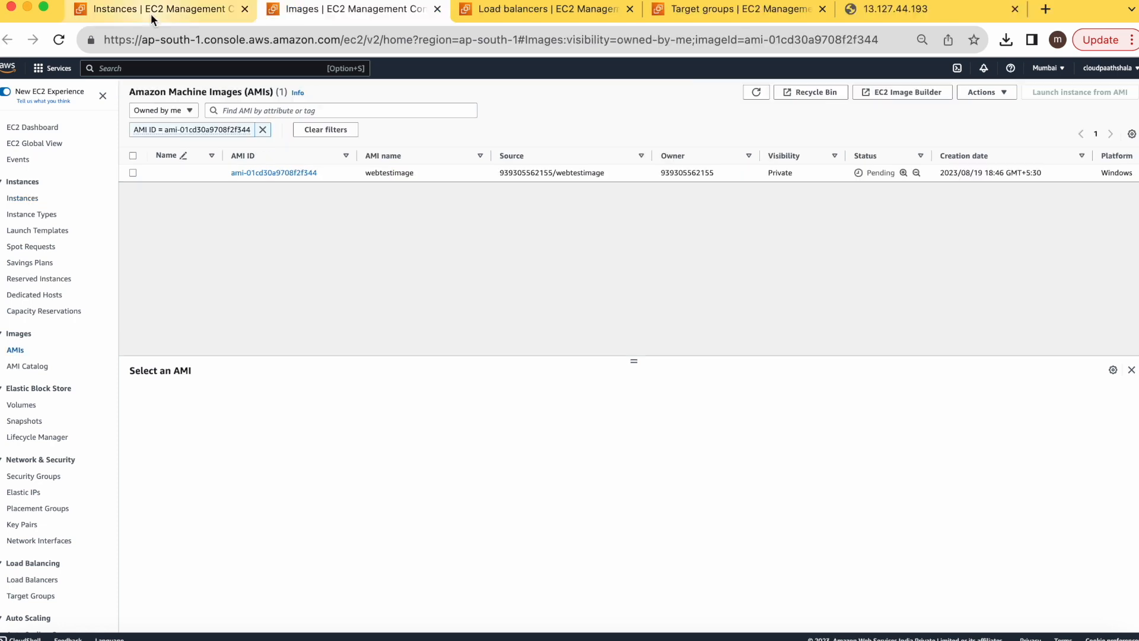
pyautogui.click(151, 13)
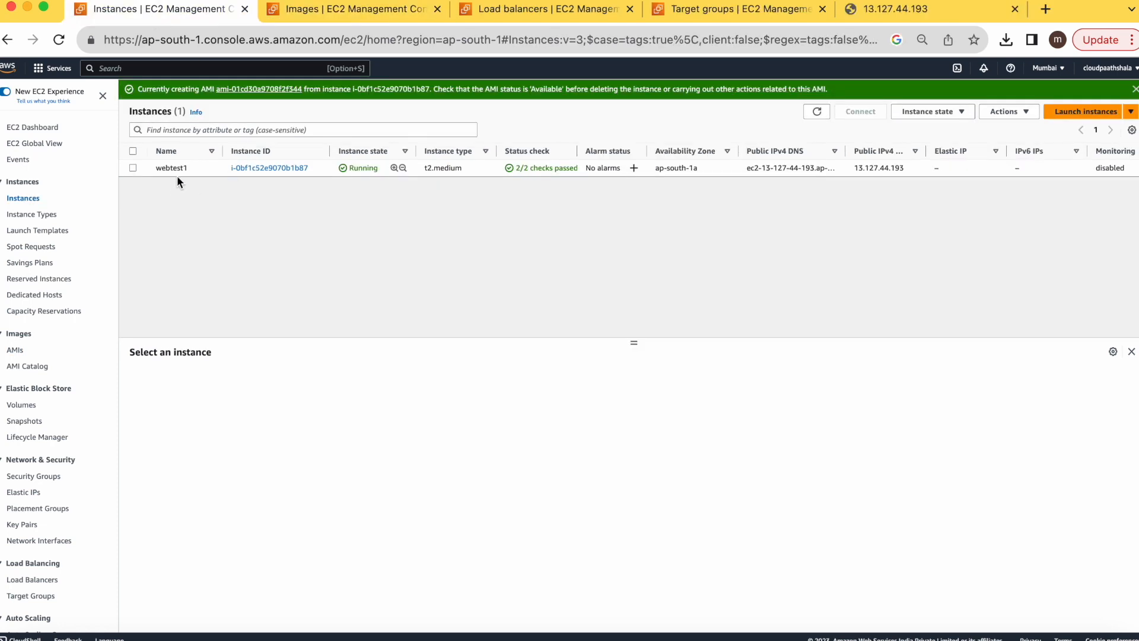
# Step: Register instance webtest1 as a target in the webtestgrp target group on port 80
pyautogui.click(32, 596)
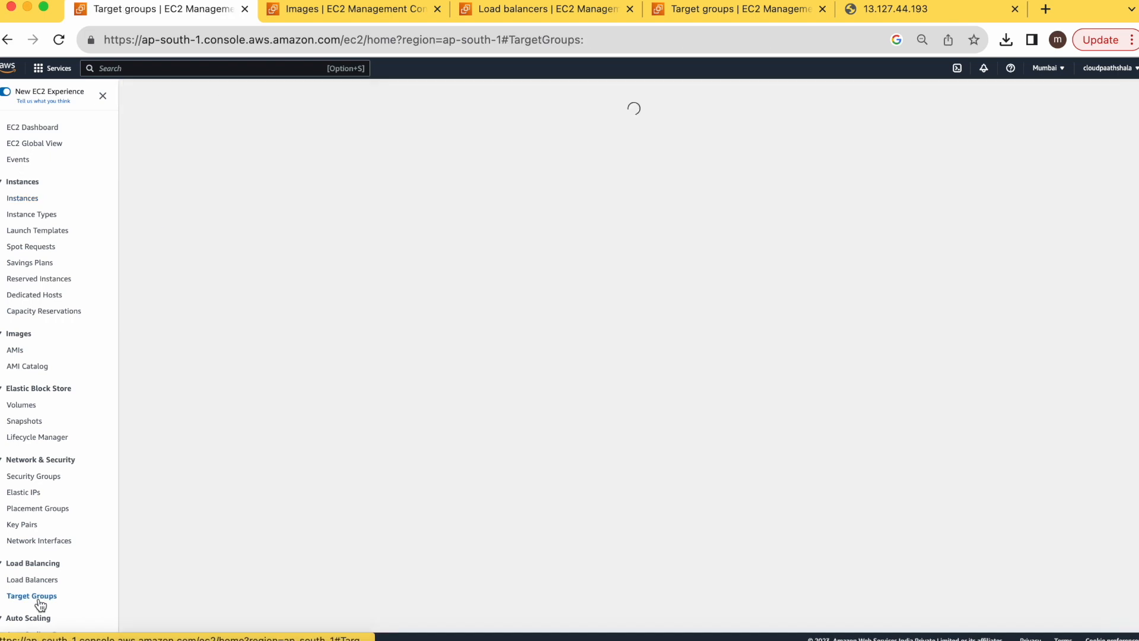
pyautogui.click(198, 200)
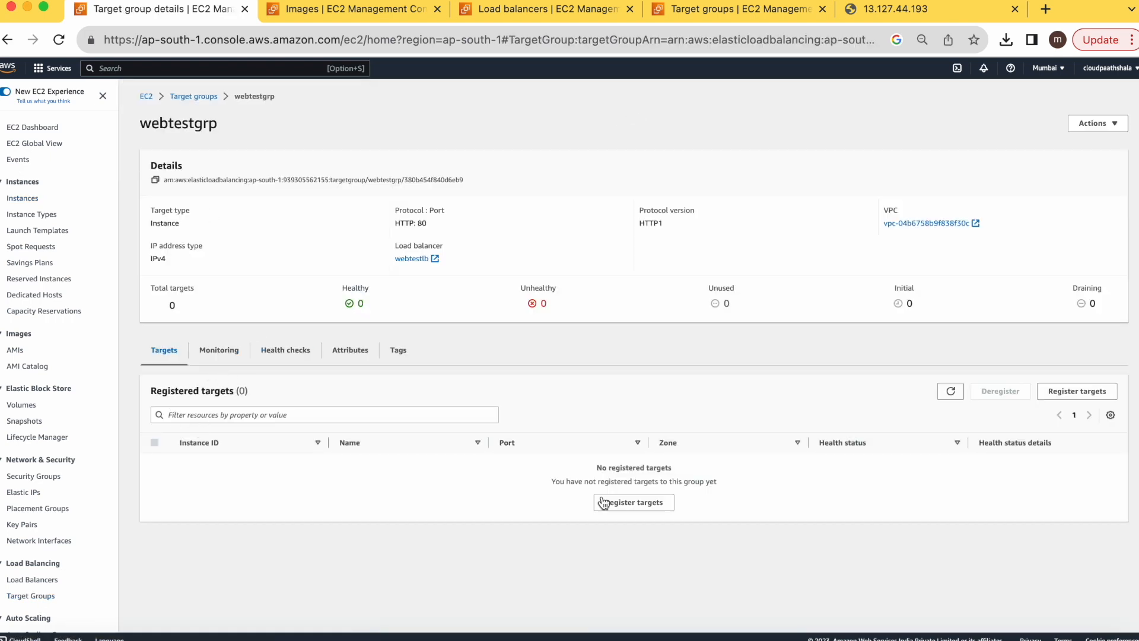
pyautogui.click(634, 502)
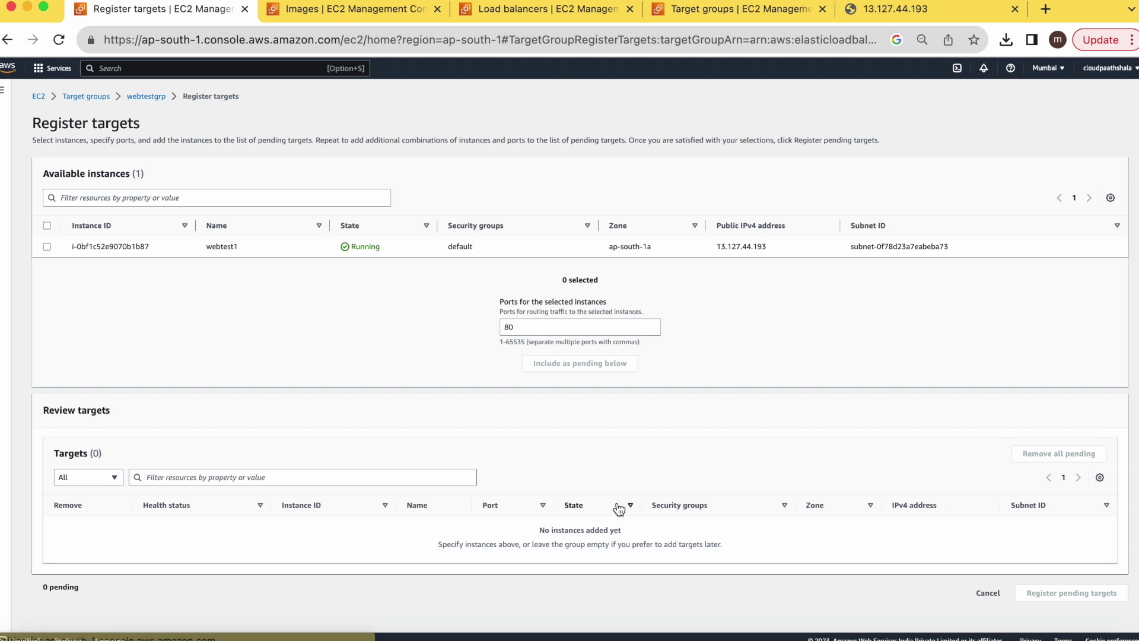
pyautogui.click(46, 247)
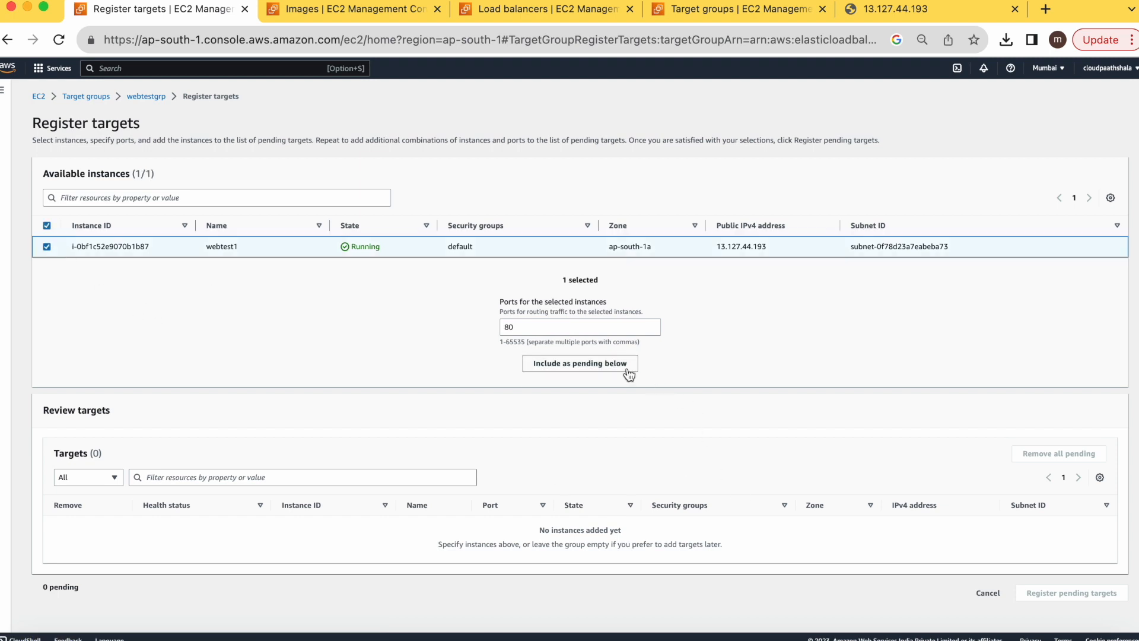
pyautogui.click(579, 363)
pyautogui.click(1070, 592)
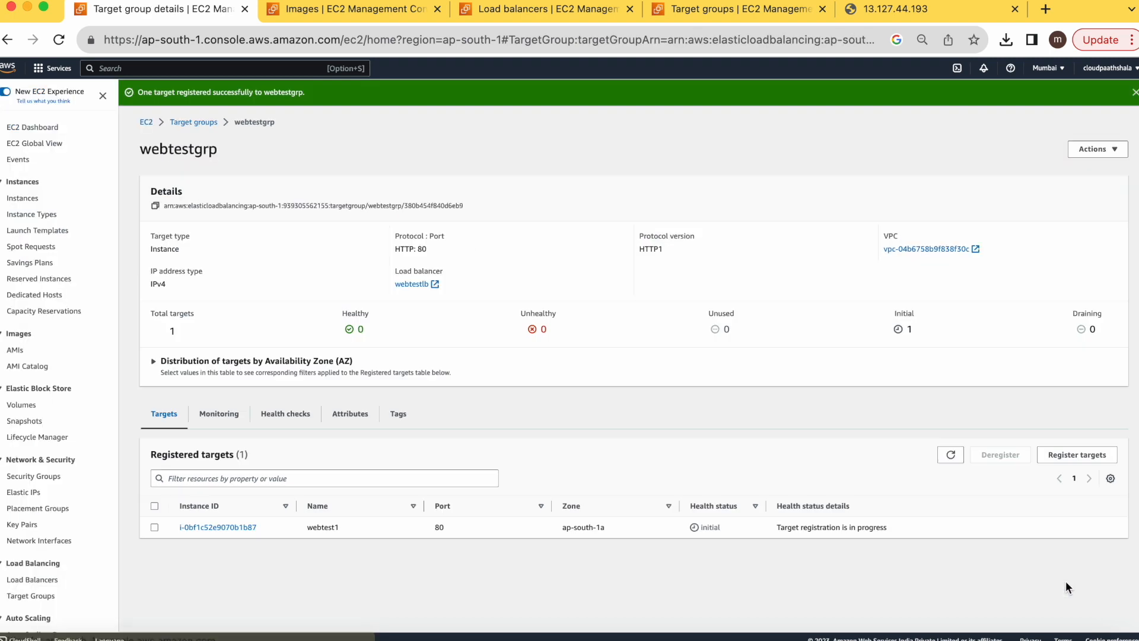
# Step: Return to the target groups list and view the load balancers list with webtestlb
pyautogui.click(194, 121)
pyautogui.click(32, 580)
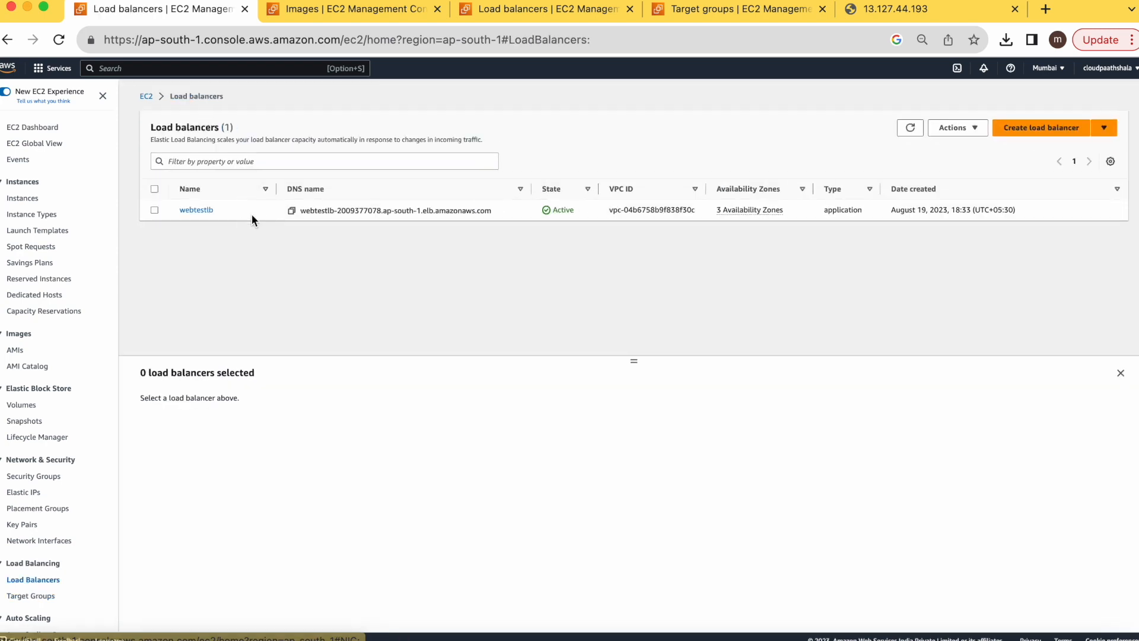
# Step: Copy webtestlb's DNS name and start a new browser tab to visit it
pyautogui.click(292, 212)
pyautogui.click(1045, 9)
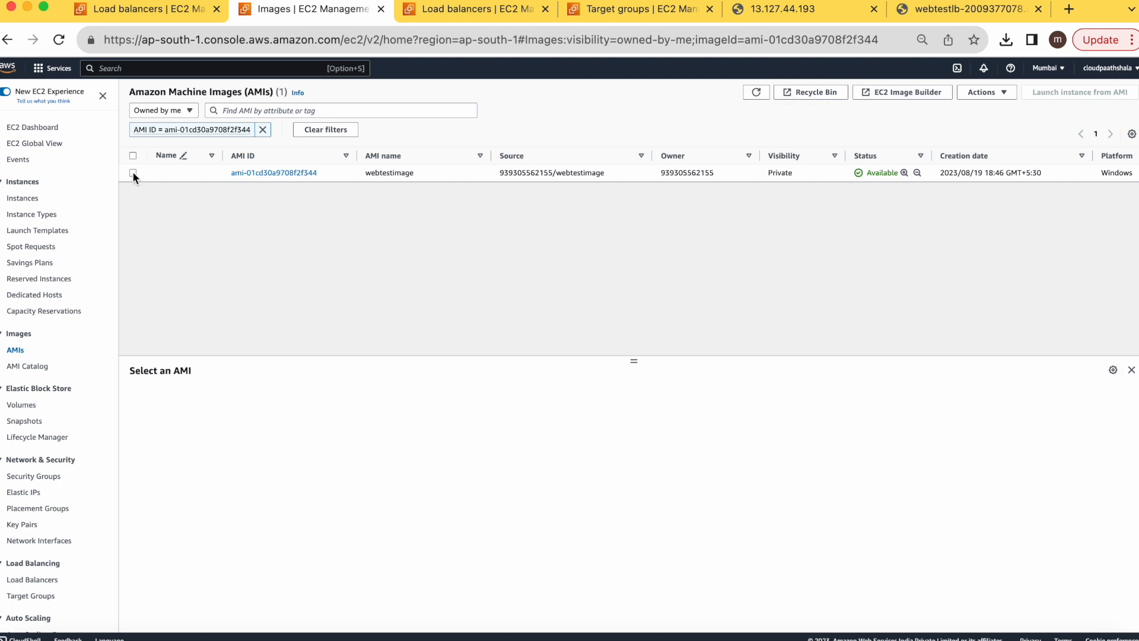
# Step: Launch a second instance, webtest2, from the webtestimage AMI, then return to webtestlb's details
pyautogui.click(133, 172)
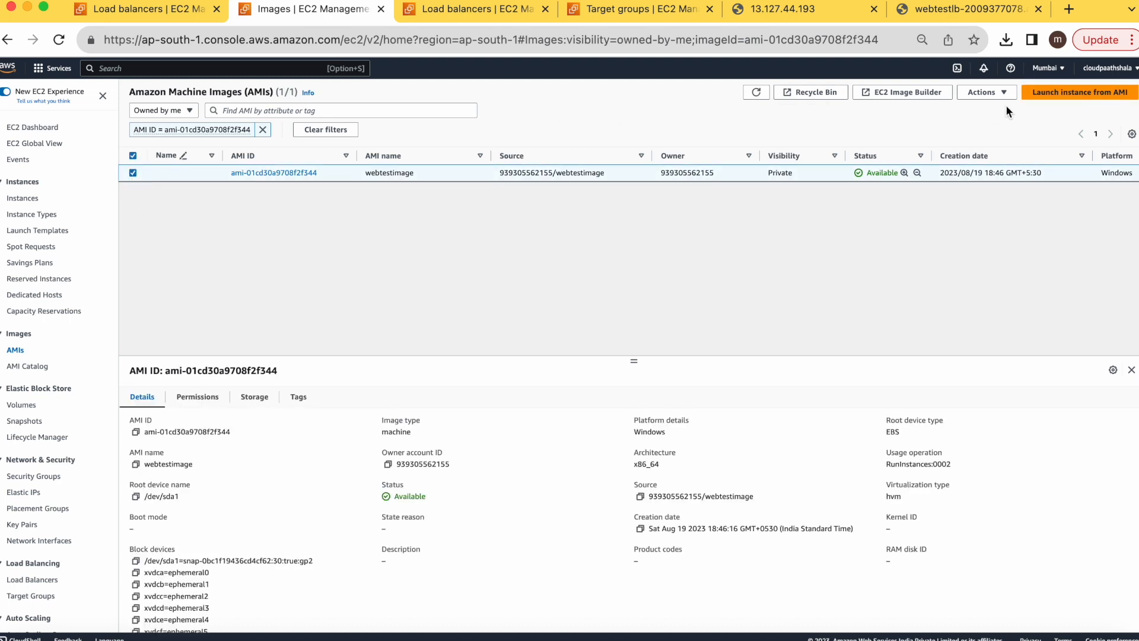
pyautogui.click(1072, 92)
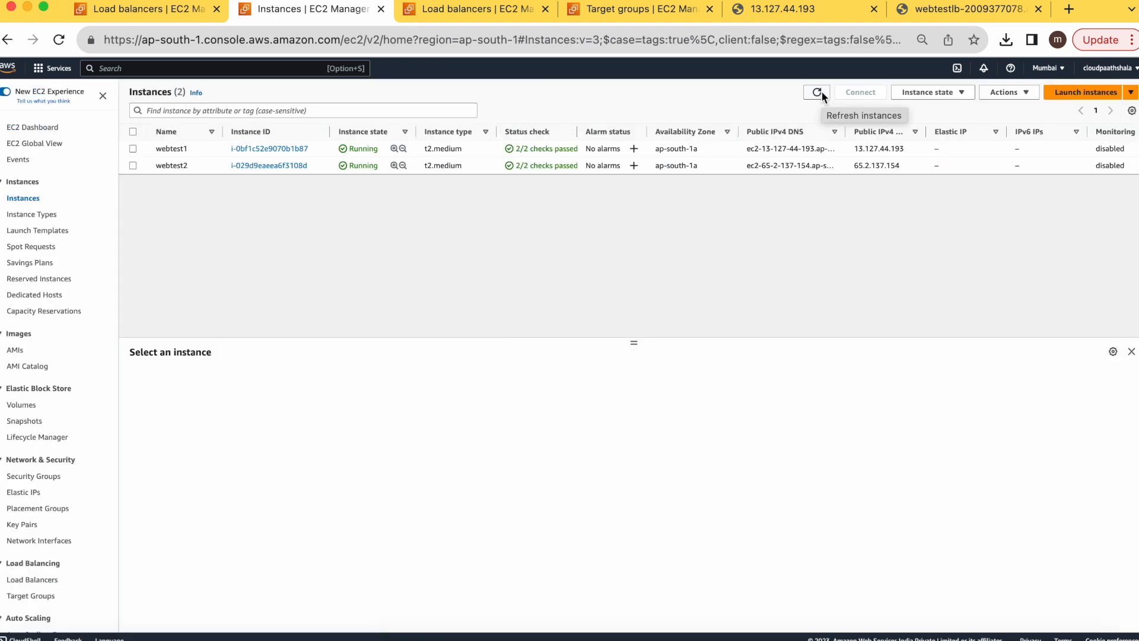
pyautogui.click(142, 10)
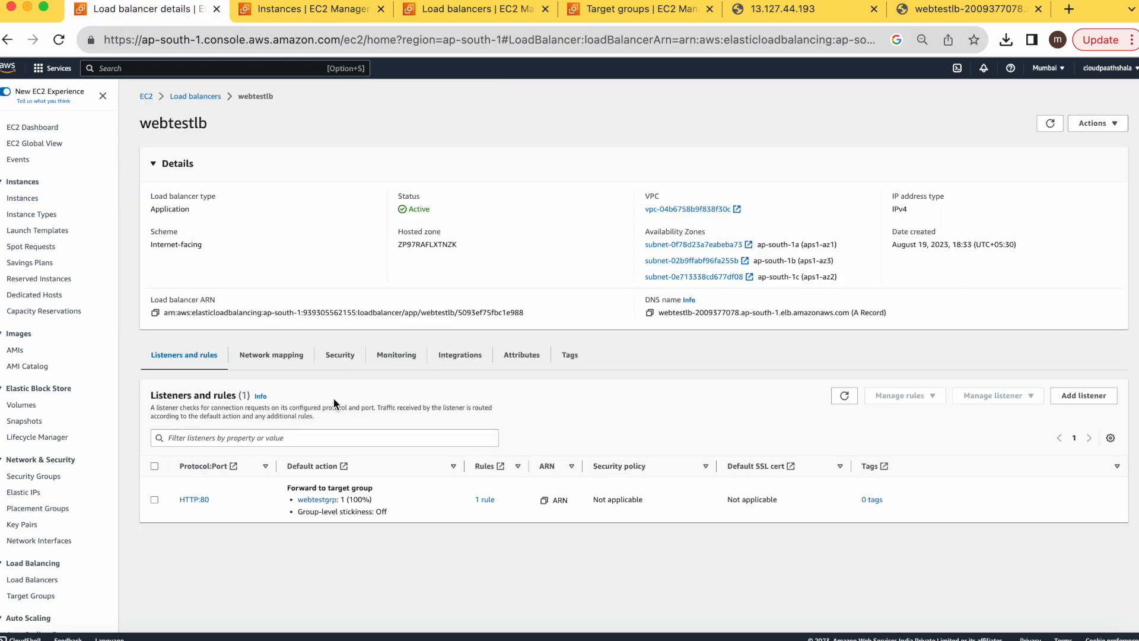
# Step: Register webtest2 in webtestgrp so it has two healthy targets, webtest1 and webtest2
pyautogui.click(32, 595)
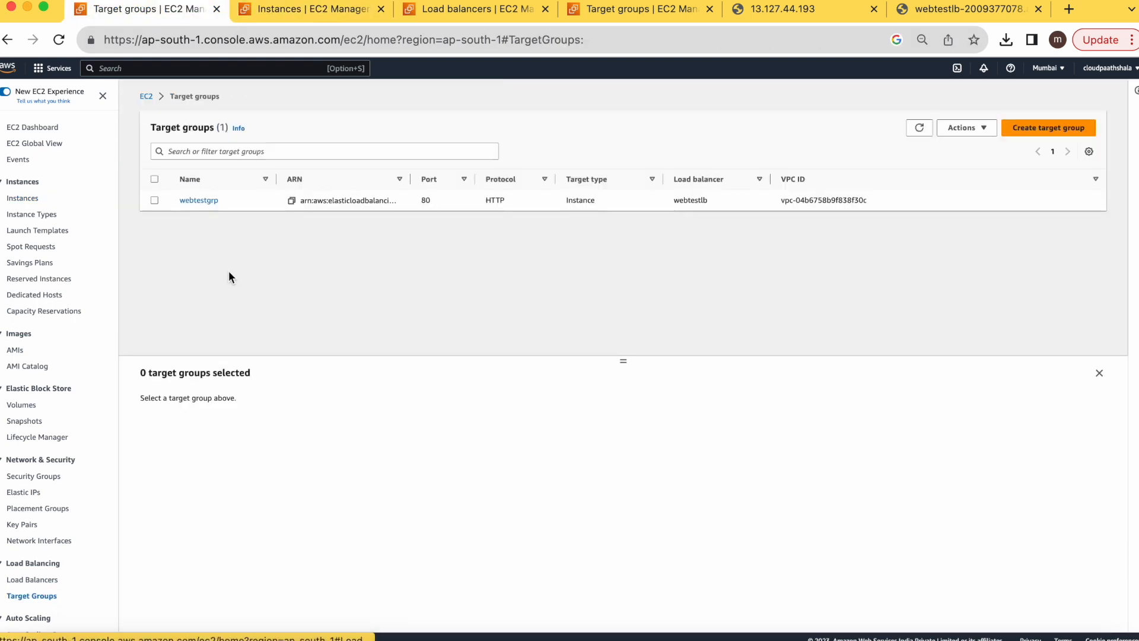
pyautogui.click(154, 200)
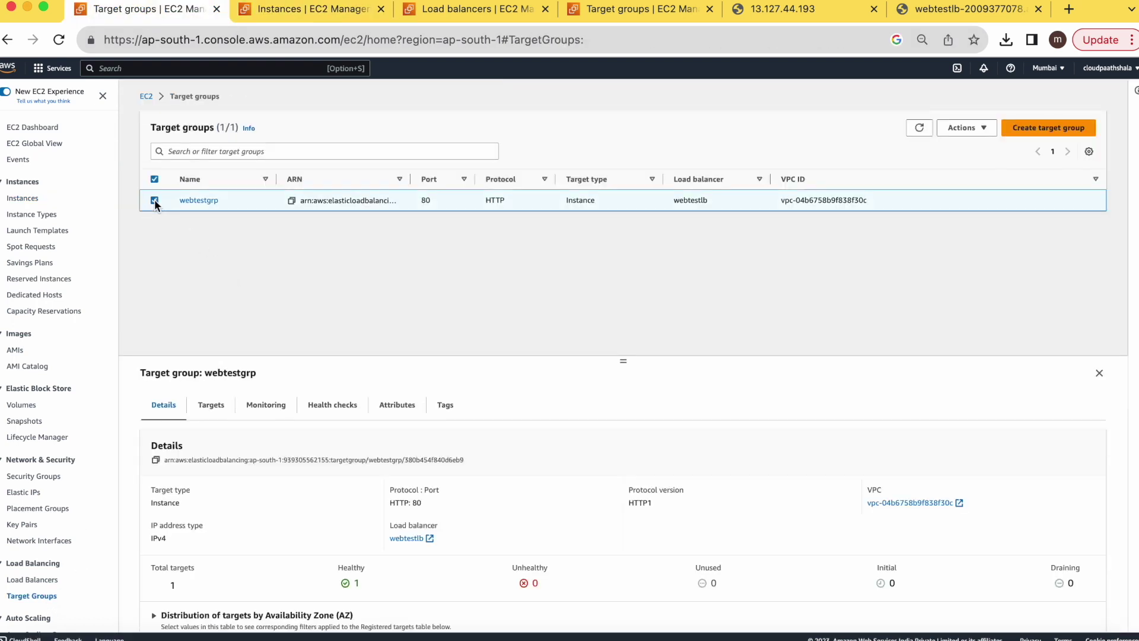
pyautogui.click(211, 404)
pyautogui.click(1054, 445)
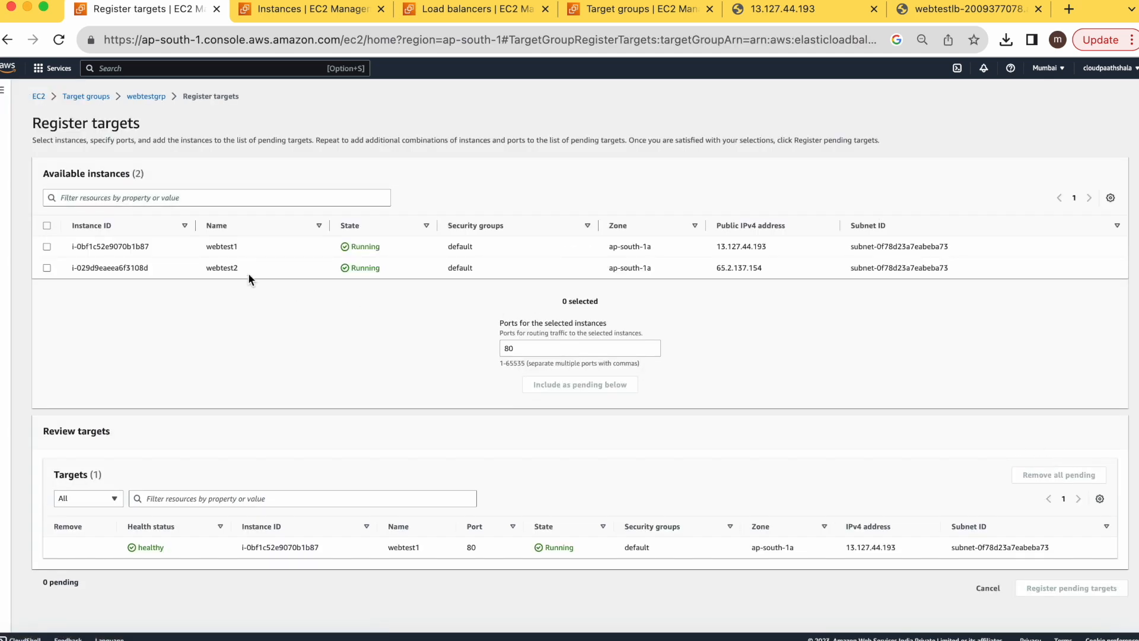
pyautogui.click(47, 268)
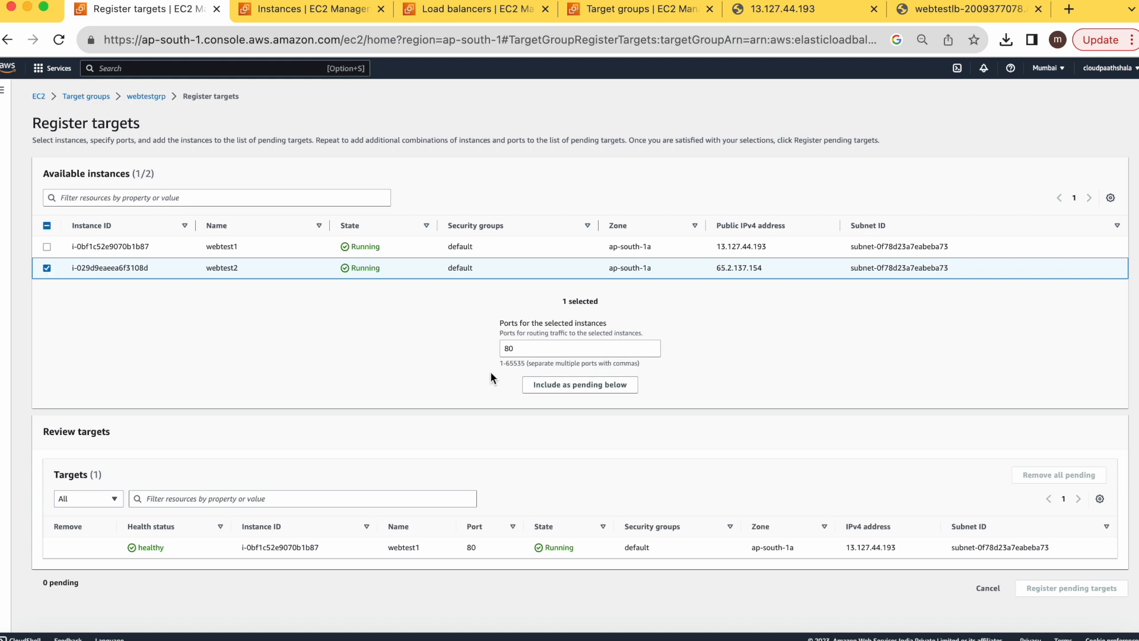
pyautogui.click(579, 385)
pyautogui.scroll(-1, 1049, 560)
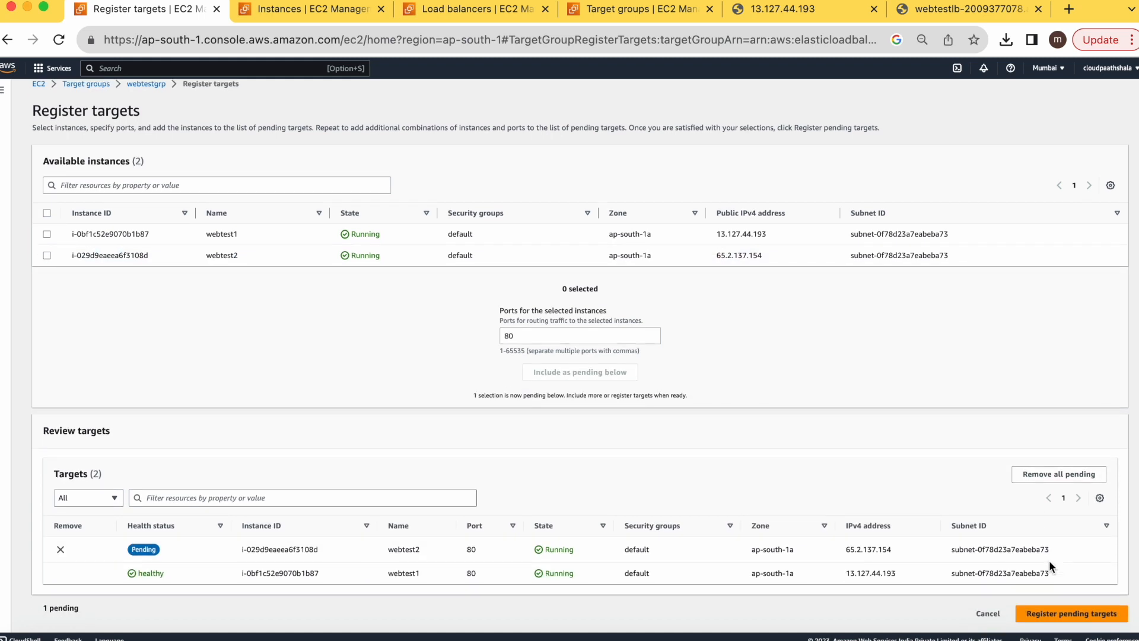
pyautogui.click(1070, 615)
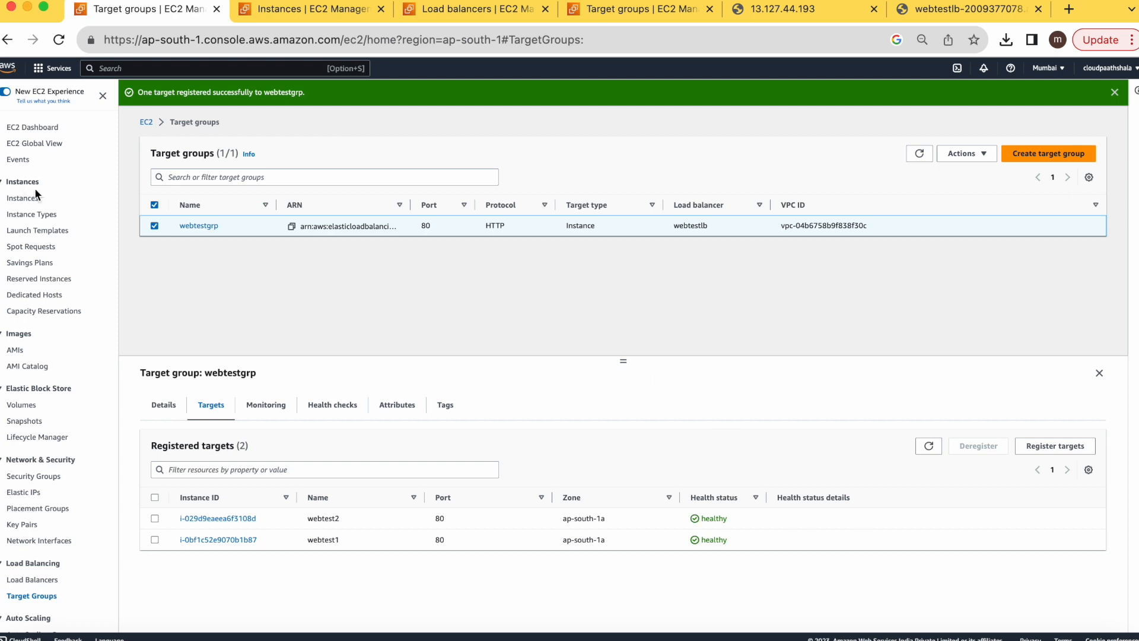
# Step: Show only the running instances from the EC2 dashboard
pyautogui.click(24, 198)
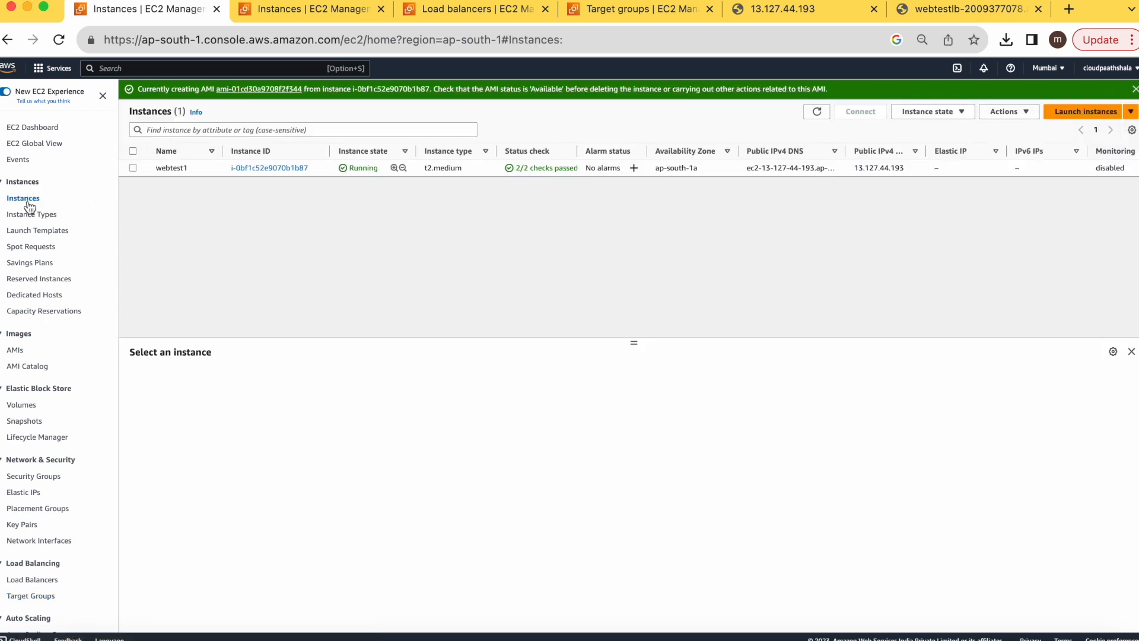
pyautogui.click(34, 126)
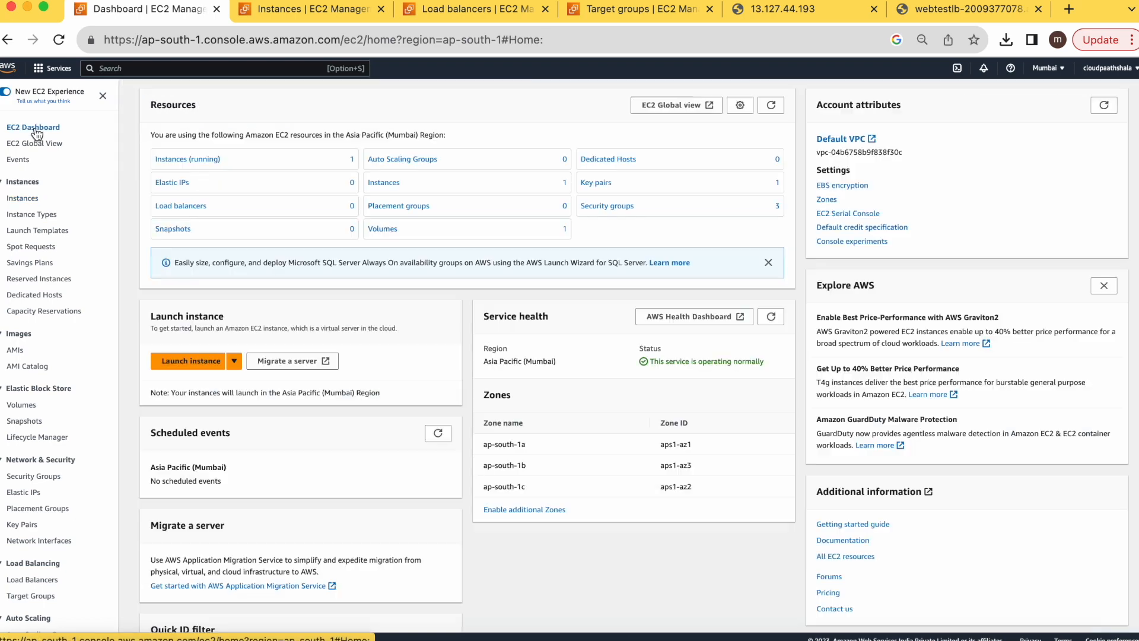
pyautogui.click(186, 160)
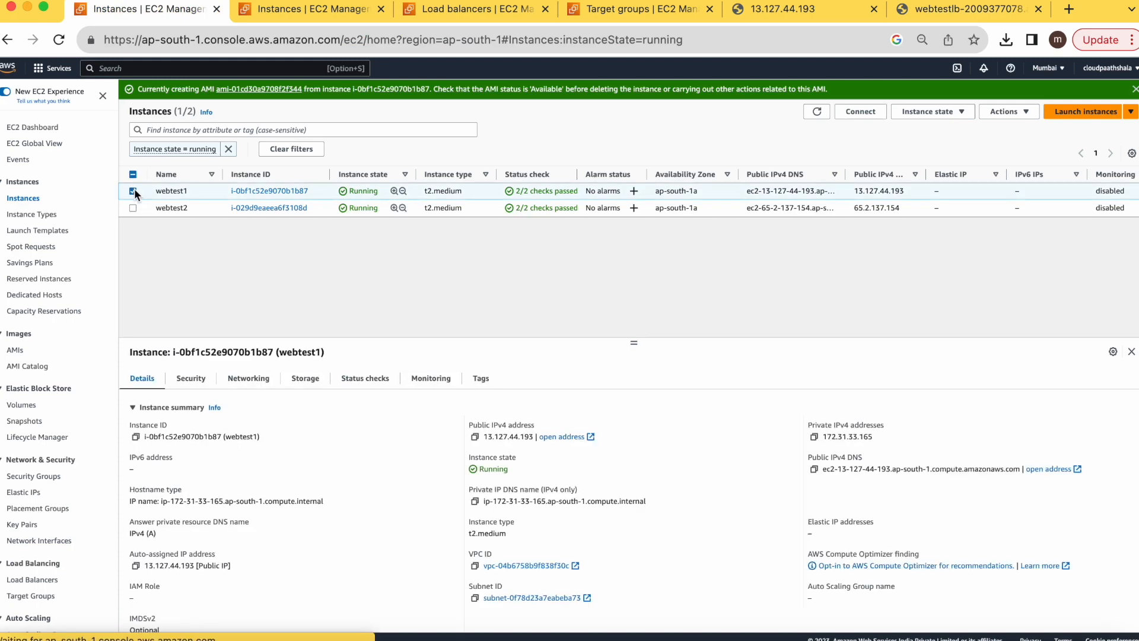
# Step: Stop instance webtest1 and refresh, leaving webtest2 as the only running instance
pyautogui.click(931, 111)
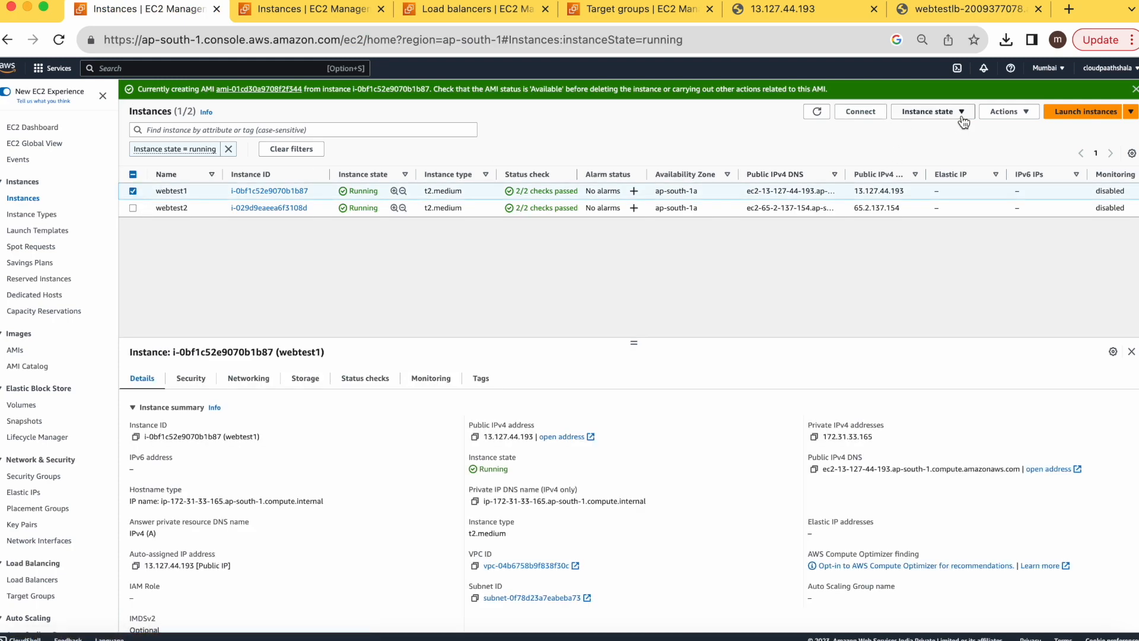
pyautogui.click(930, 174)
pyautogui.click(766, 405)
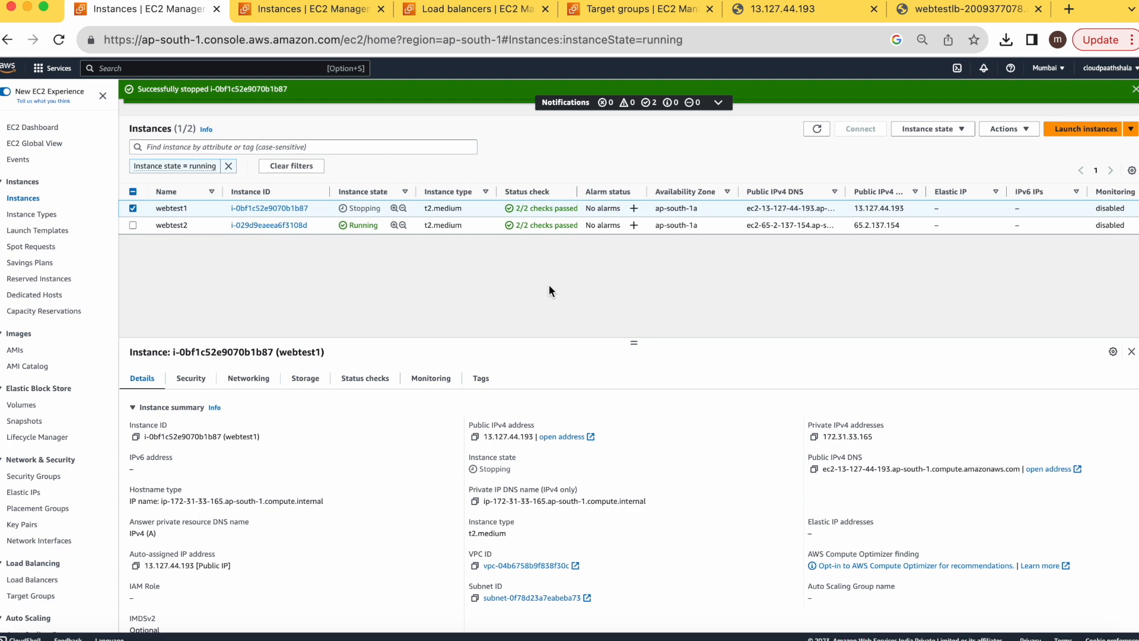
pyautogui.click(817, 130)
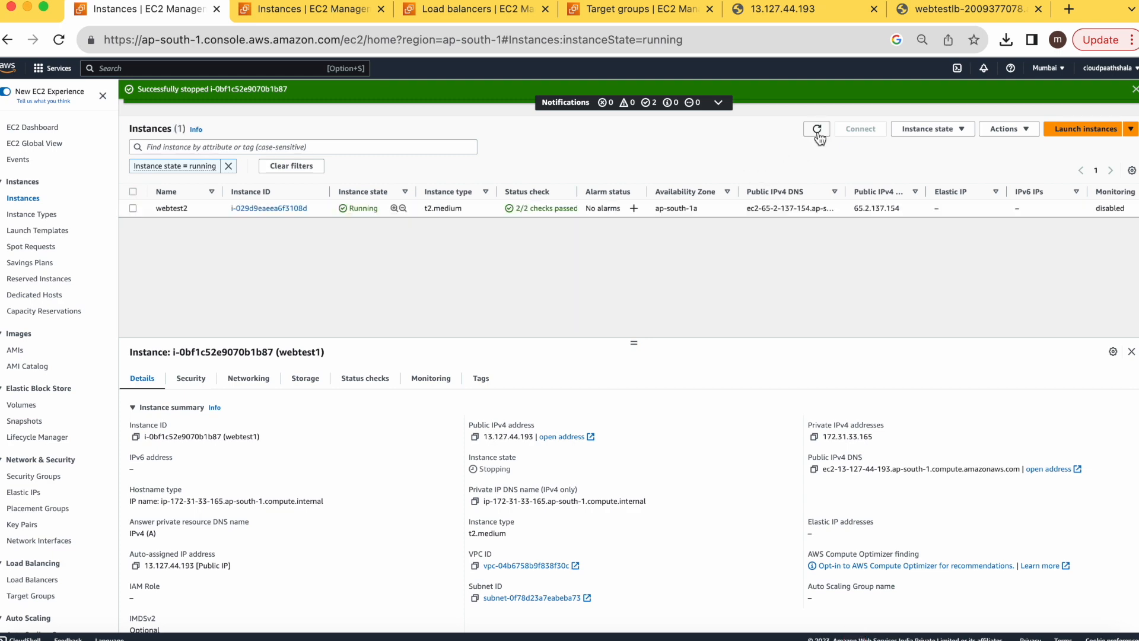
pyautogui.press('super+Tab')
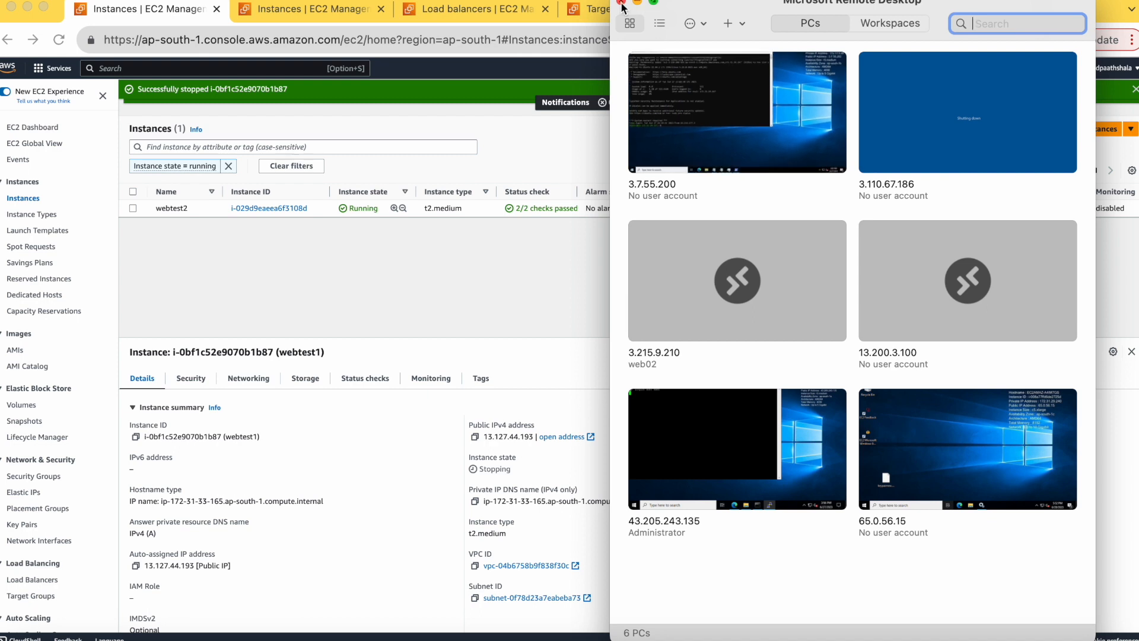
# Step: Load webtestlb's DNS address in a new tab to confirm Hello World still serves with webtest1 stopped
pyautogui.click(621, 7)
pyautogui.click(1068, 10)
pyautogui.write('http://webtestlb-2009377078.ap-south-1.elb.amazonaws.com/')
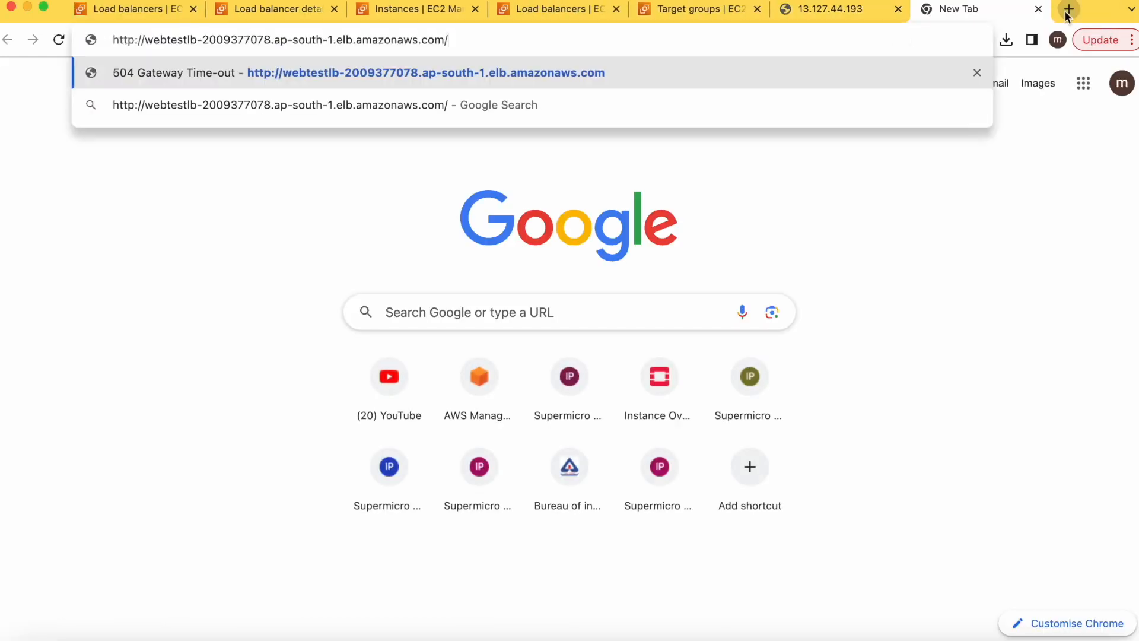
pyautogui.press('Return')
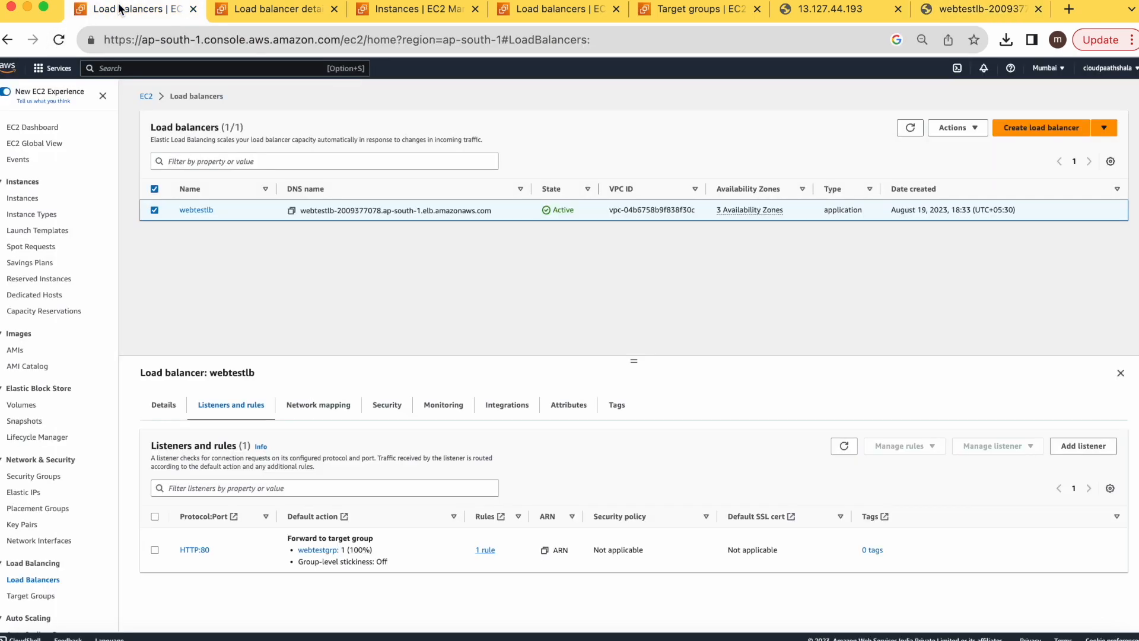
# Step: View the Instances list showing webtest1 stopped and webtest2 running
pyautogui.click(22, 198)
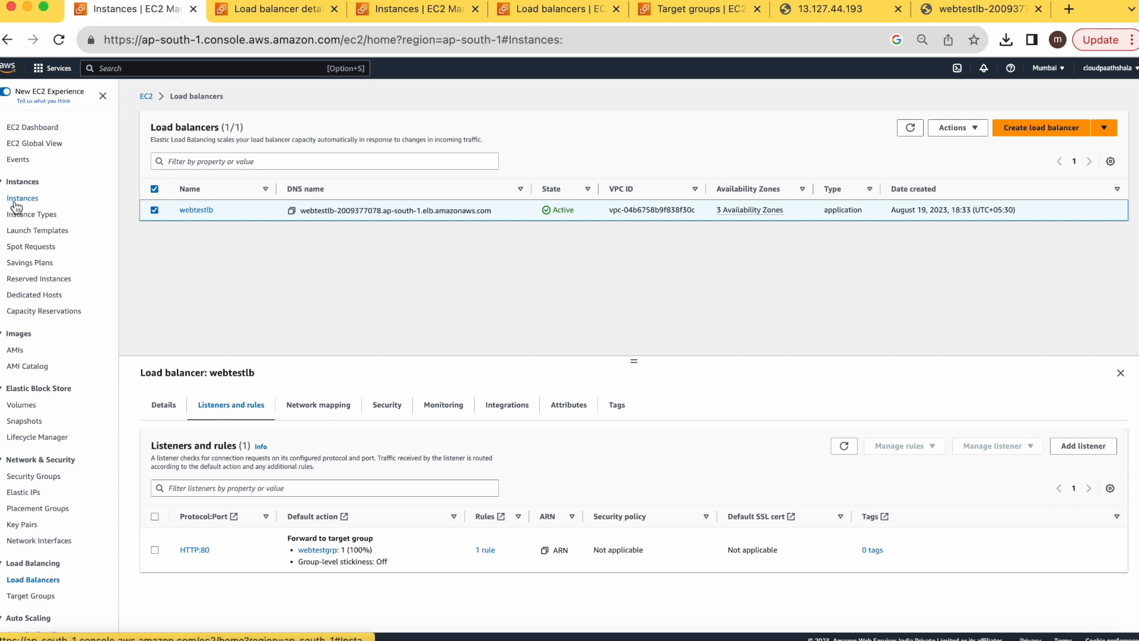